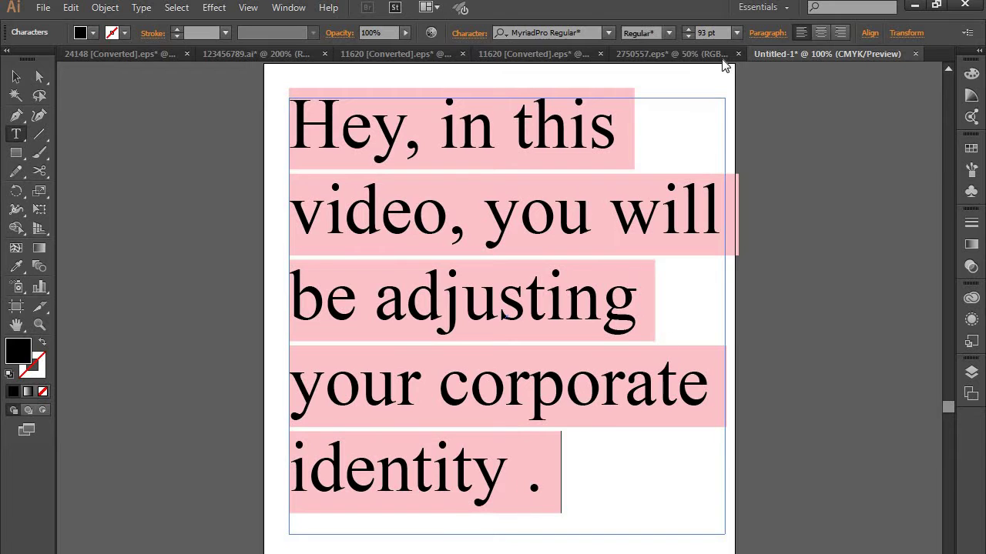
- Copy the large S logo from 2750557.eps into the 11620 mockup document beside the artboard, and undo its placement
click(686, 53)
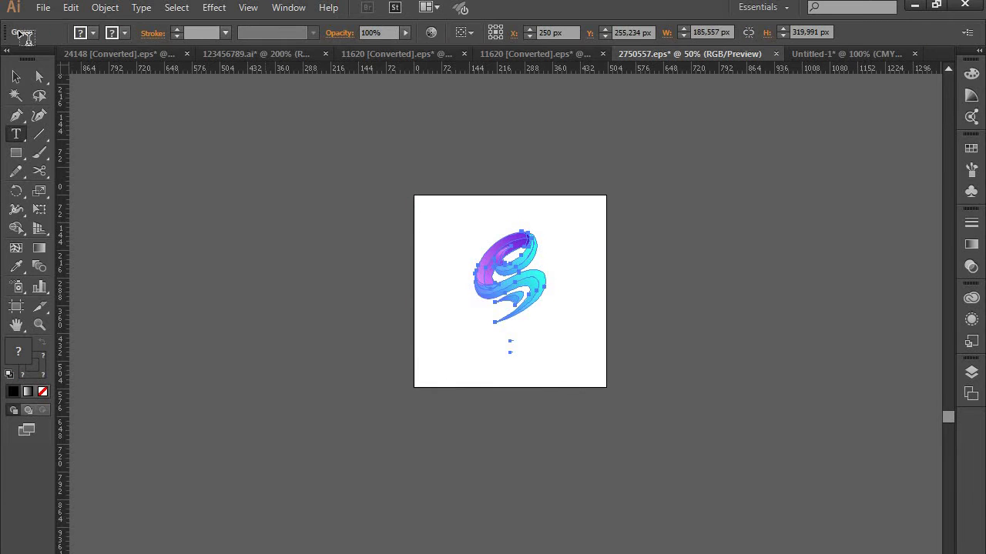
click(15, 76)
drag(546, 232, 575, 61)
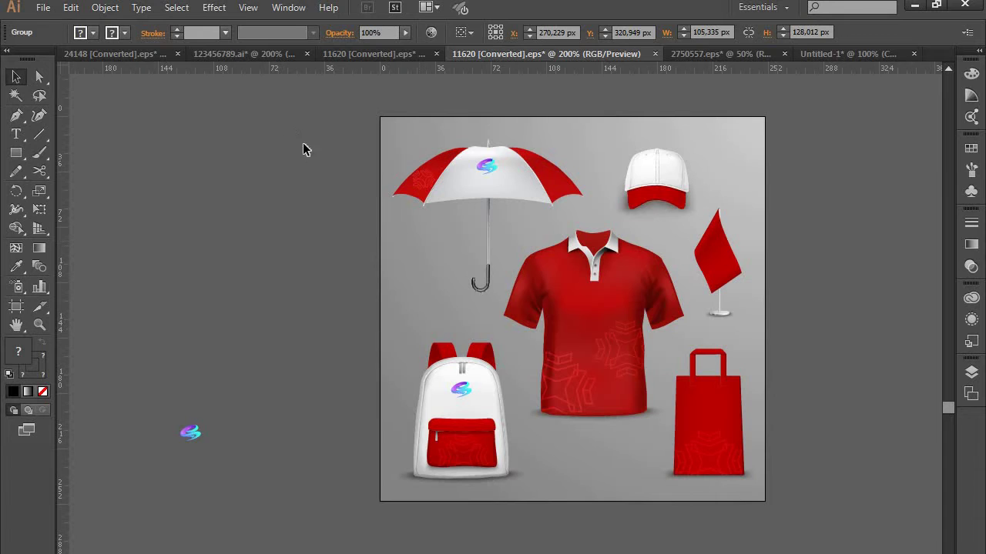
drag(305, 150, 271, 154)
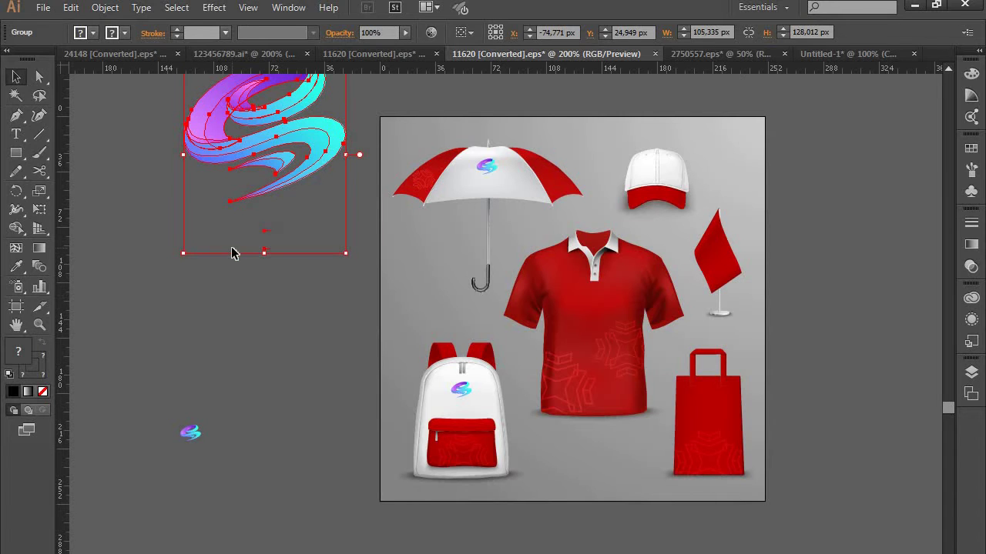
scroll(270, 328, up, 2)
key(ctrl+z)
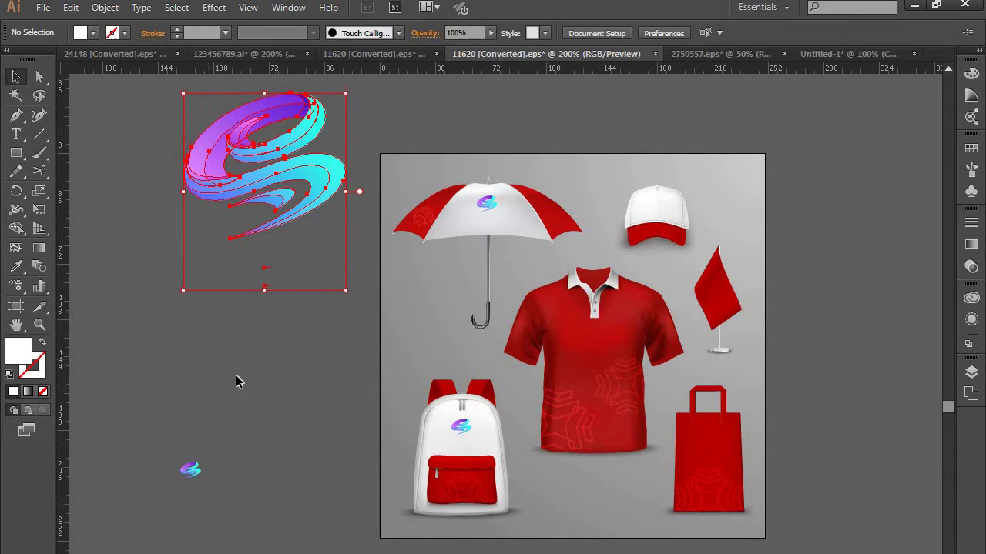
- Move the small S logo beside the artboard to about X -64 px, Y 141 px
scroll(200, 449, down, 1)
click(191, 455)
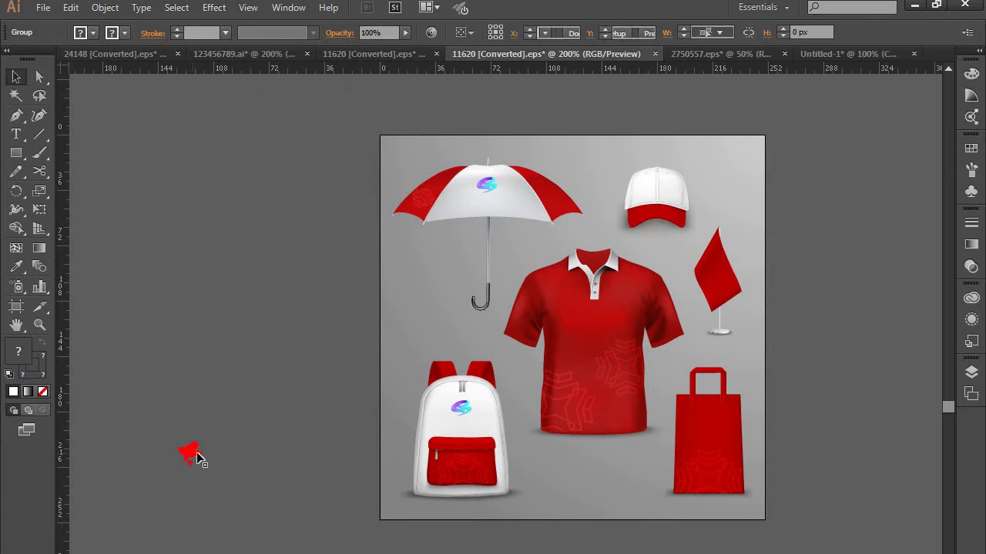
drag(213, 451, 320, 339)
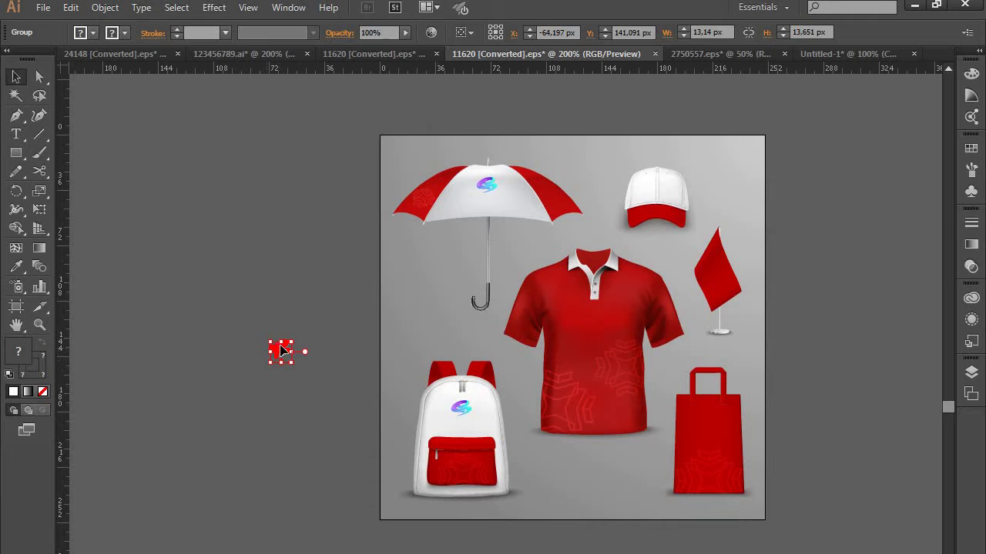
- Copy the small S logo, paste it in front, and place the duplicate on the chest of the red polo shirt
click(230, 303)
click(279, 354)
click(70, 7)
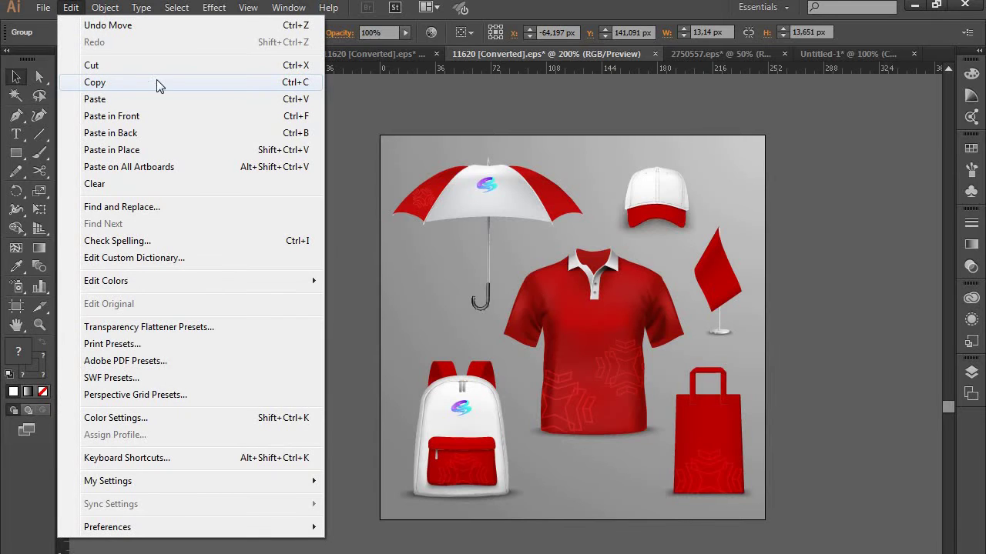
click(94, 82)
click(71, 8)
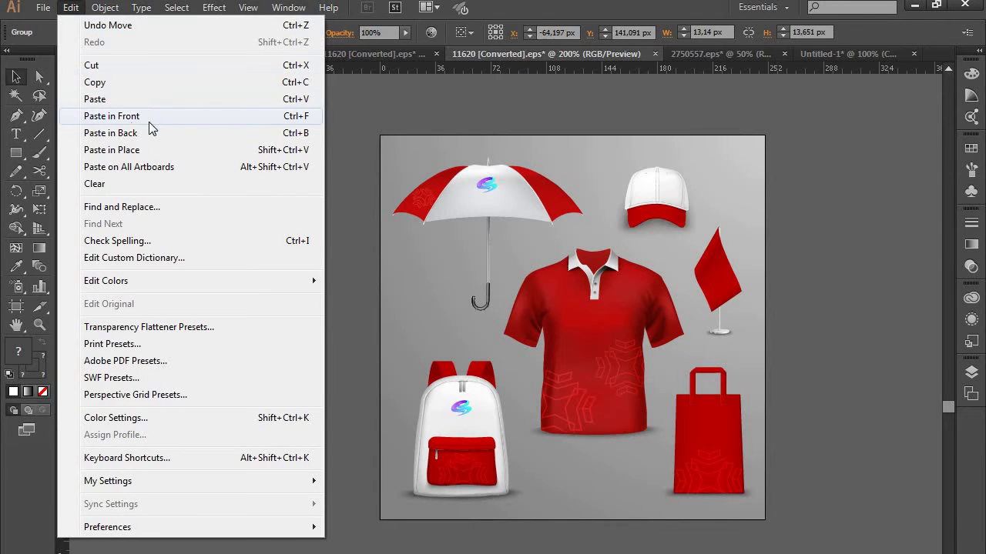
click(112, 116)
drag(279, 352, 625, 307)
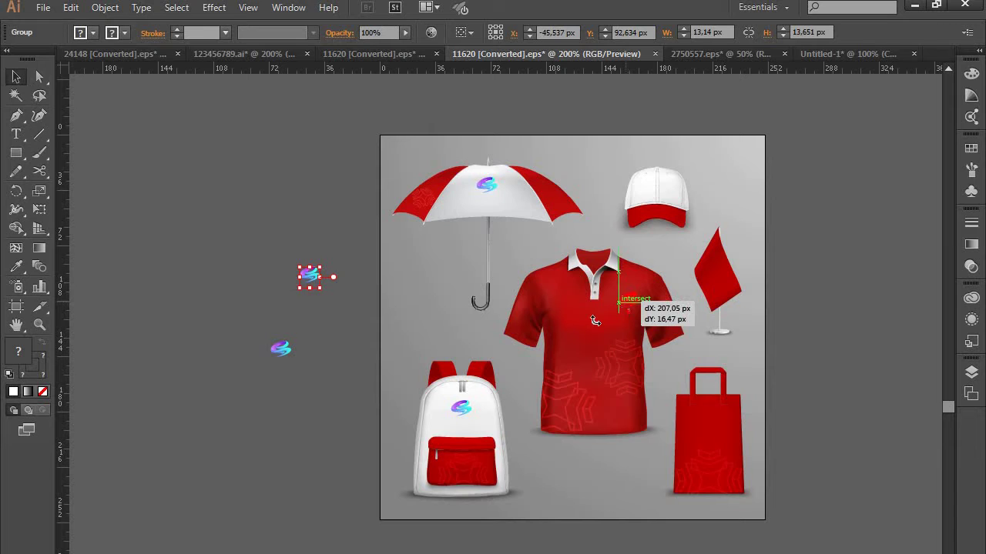
click(262, 452)
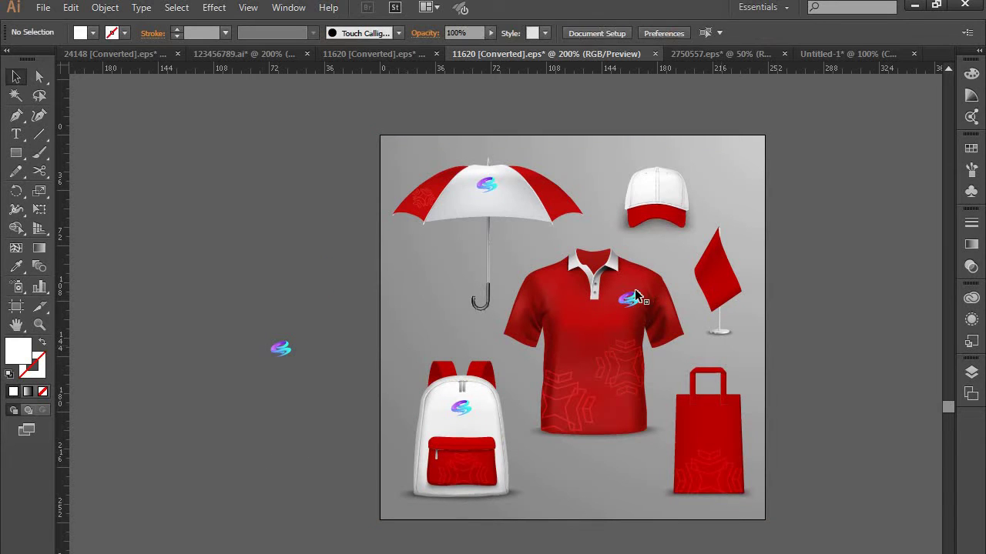
- Duplicate the small S logo in front of itself and place the duplicate on the upper part of the red shopping bag
click(282, 351)
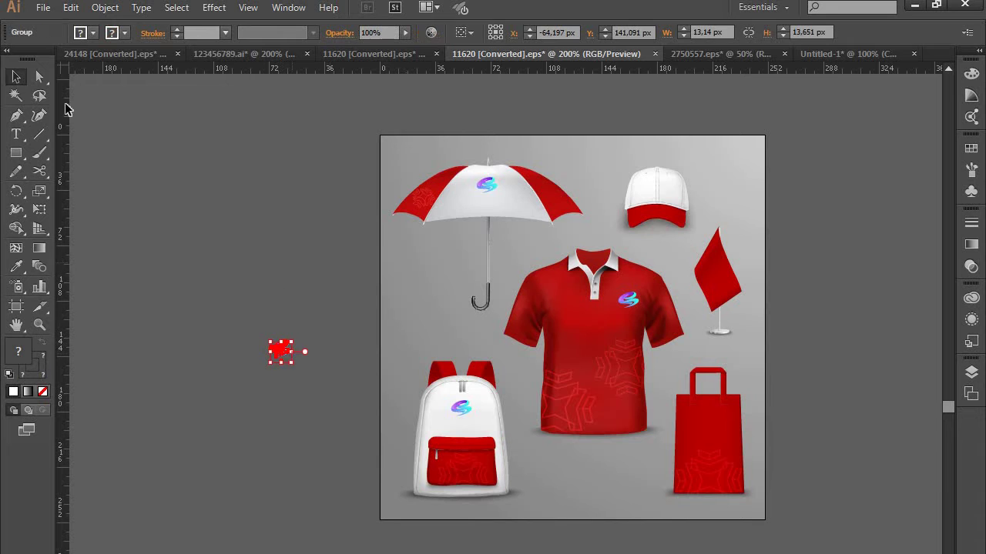
click(71, 7)
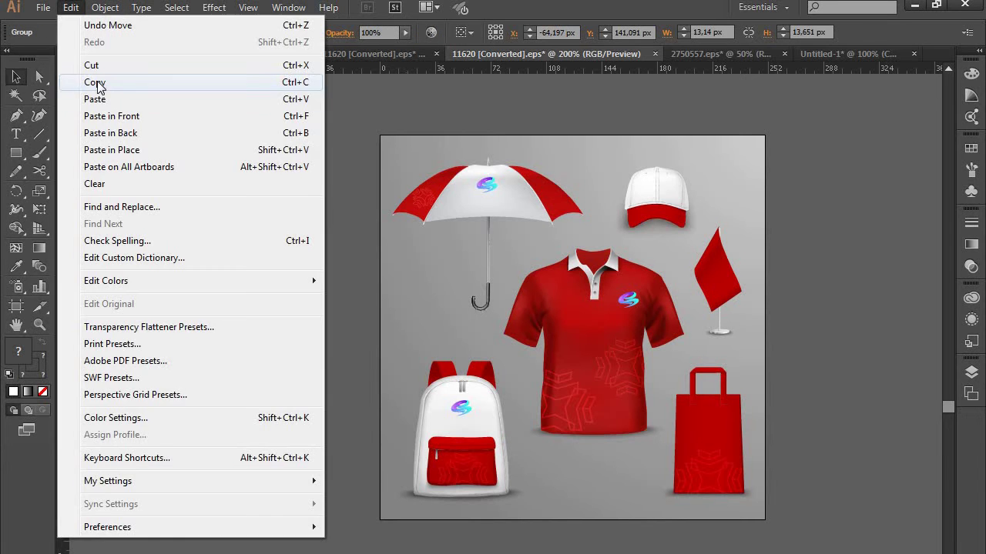
click(95, 82)
click(71, 7)
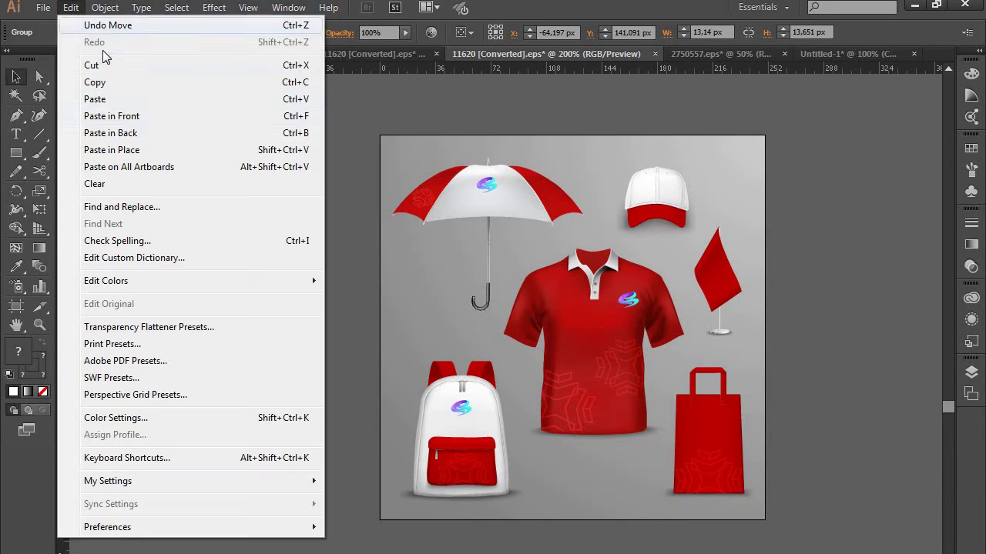
click(135, 117)
drag(280, 351, 710, 420)
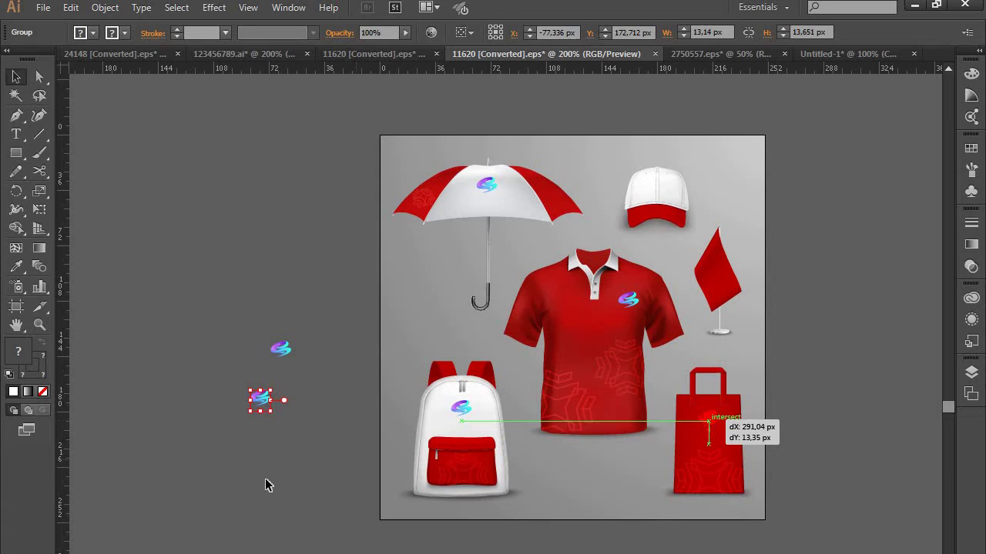
click(264, 465)
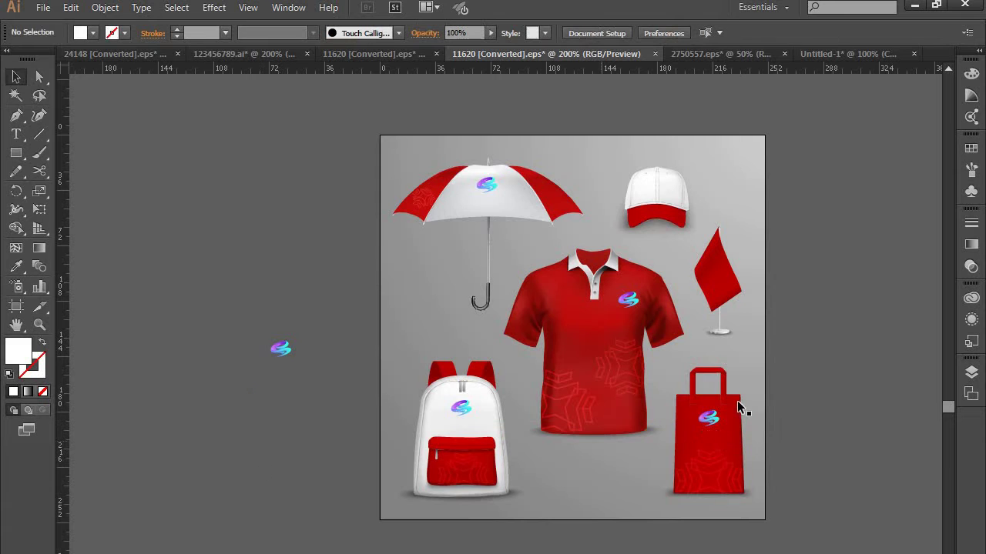
- Make another in-front copy of the small S logo and place it at the centre of the red flag
click(282, 348)
click(71, 8)
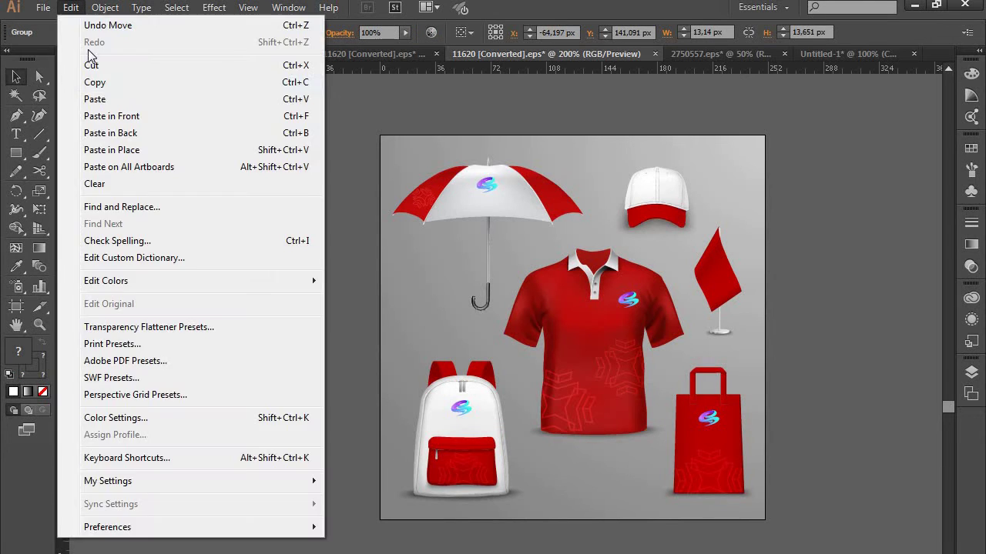
click(94, 82)
click(69, 8)
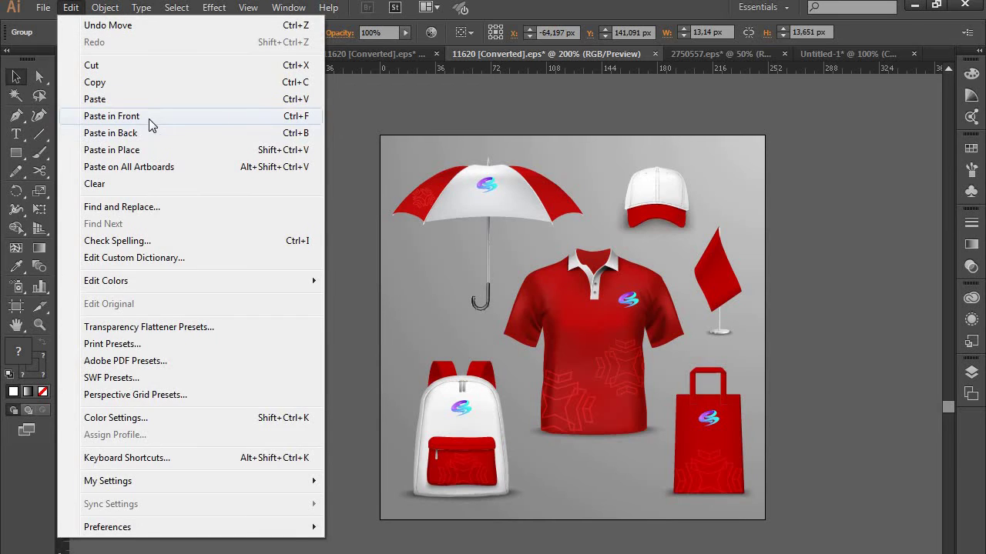
click(112, 116)
drag(284, 354, 717, 277)
click(198, 262)
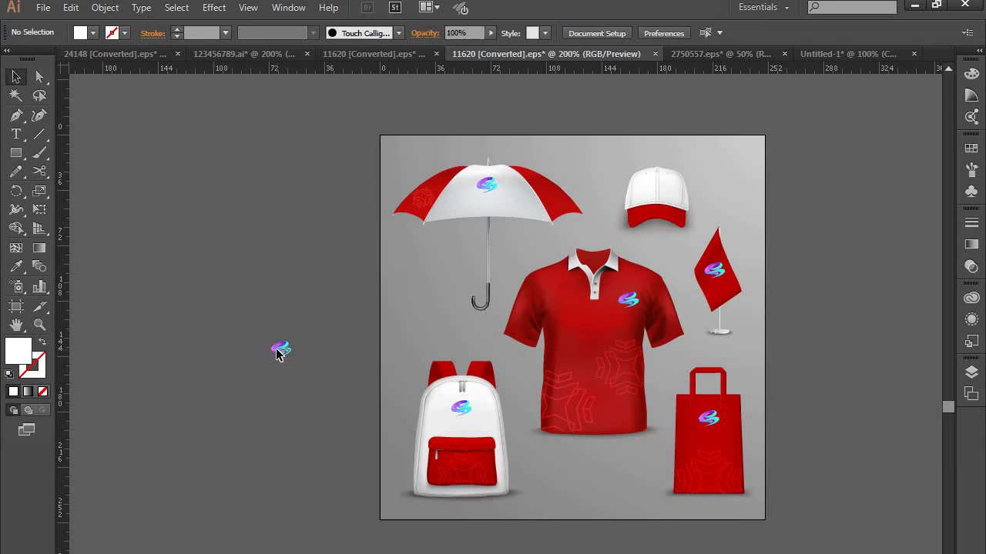
- Move the original small S logo from beside the artboard onto the front of the white cap
drag(279, 351, 652, 197)
click(209, 224)
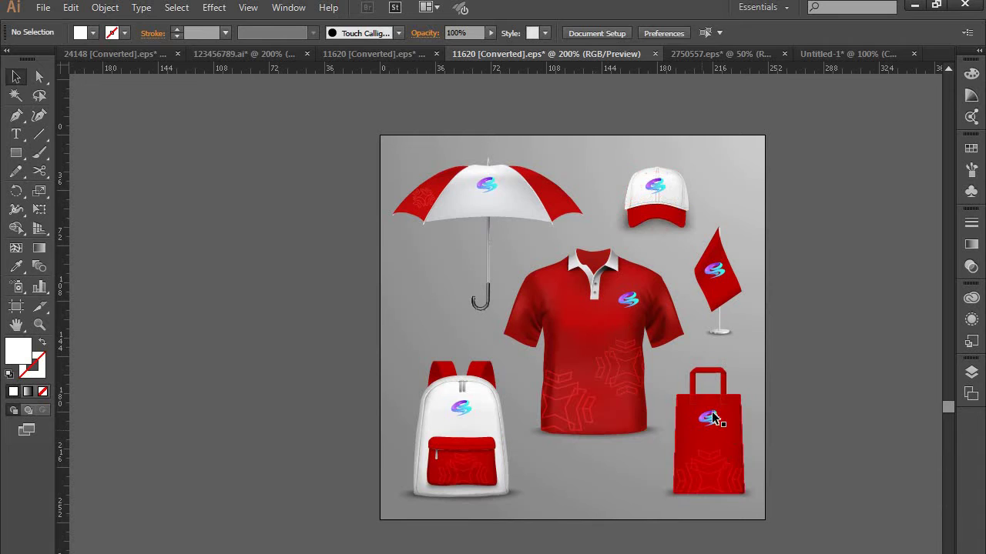
drag(205, 126, 761, 524)
click(144, 217)
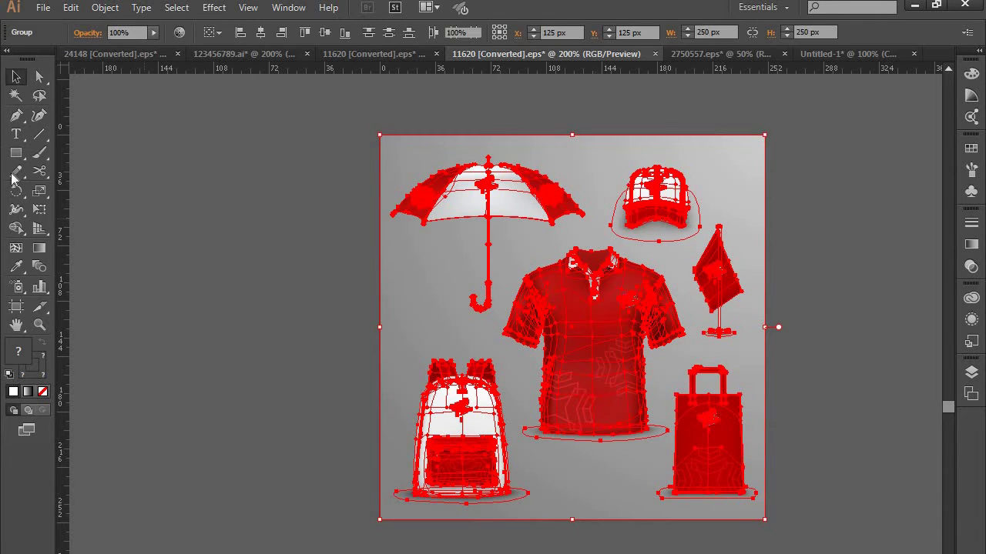
- Create a wide text area beside the artboard, set the font size to 14 pt and enter "your logo"
click(15, 134)
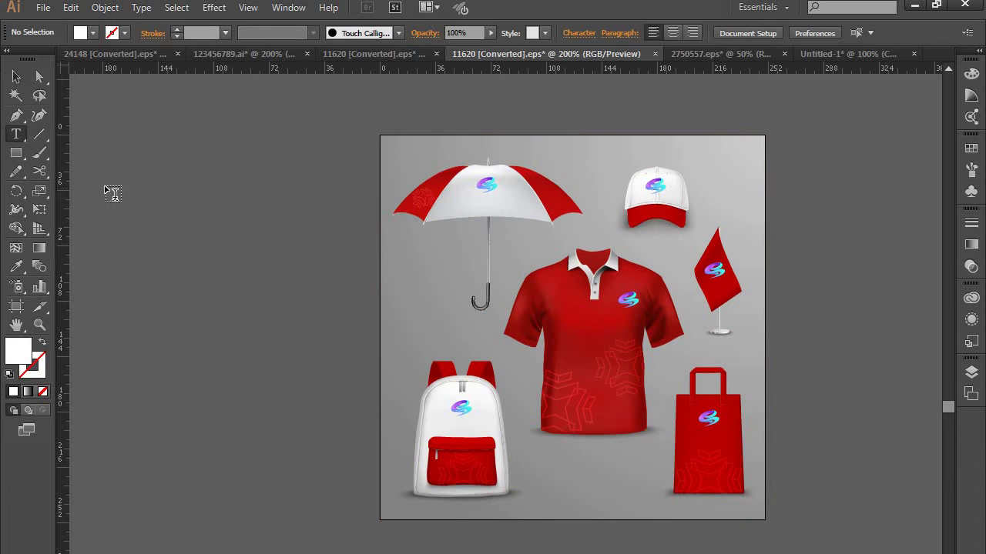
drag(82, 183, 315, 240)
click(688, 29)
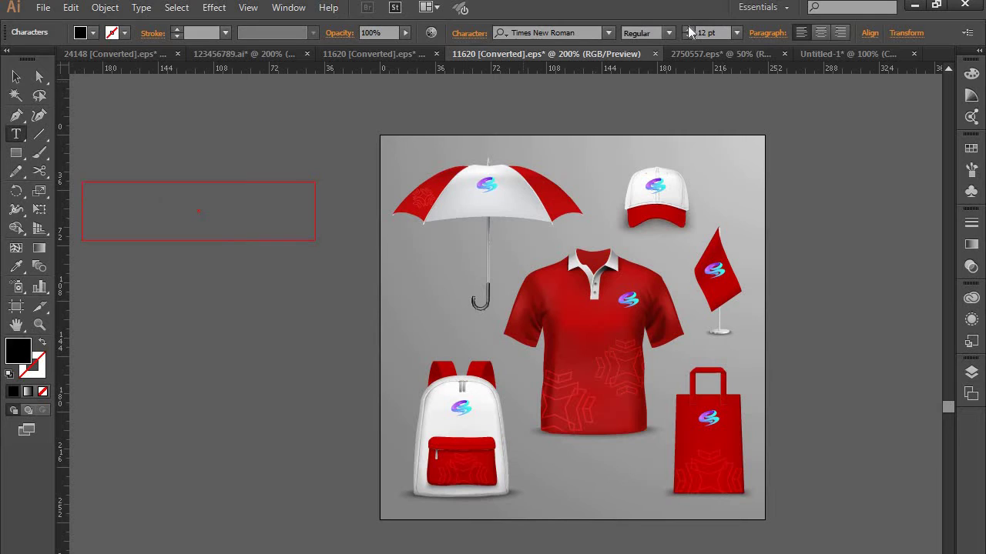
click(687, 29)
- Try to recolor the "your logo" text with Recolor Artwork, reducing brightness to 65% and adjusting the hue and saturation
key(ctrl+shift+Left)
key(ctrl+shift+Left)
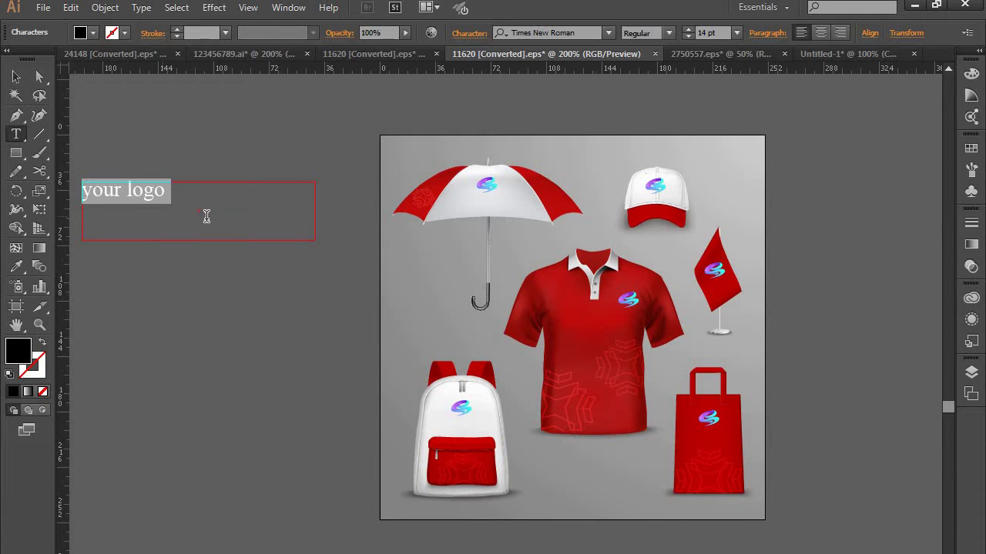
click(92, 34)
click(21, 352)
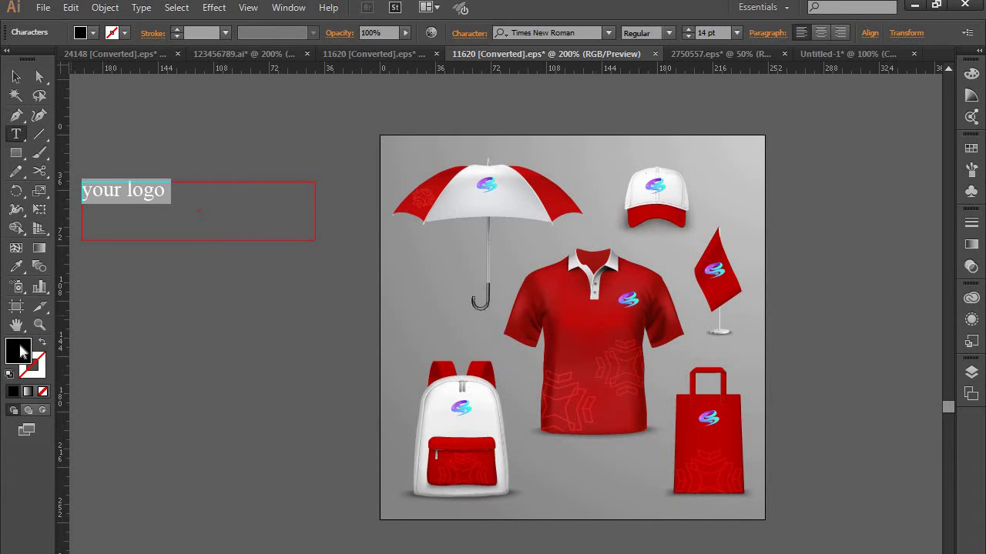
click(431, 33)
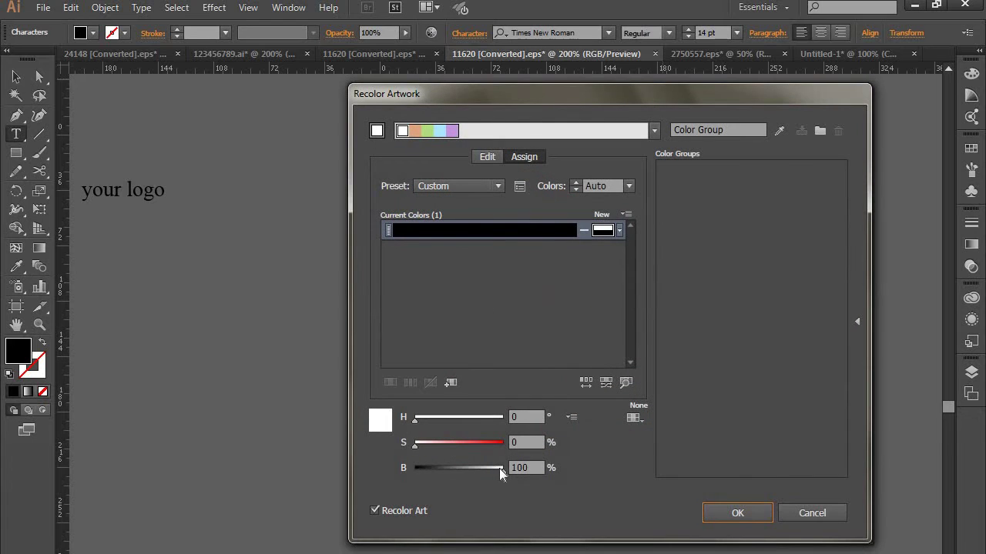
drag(499, 468, 472, 469)
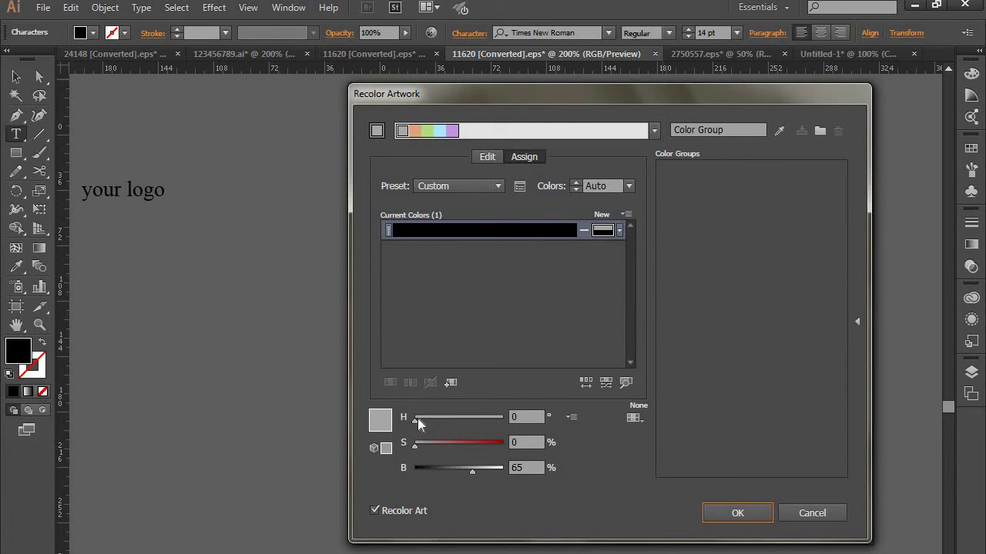
drag(418, 420, 459, 412)
click(478, 417)
drag(463, 421, 489, 422)
drag(415, 447, 440, 442)
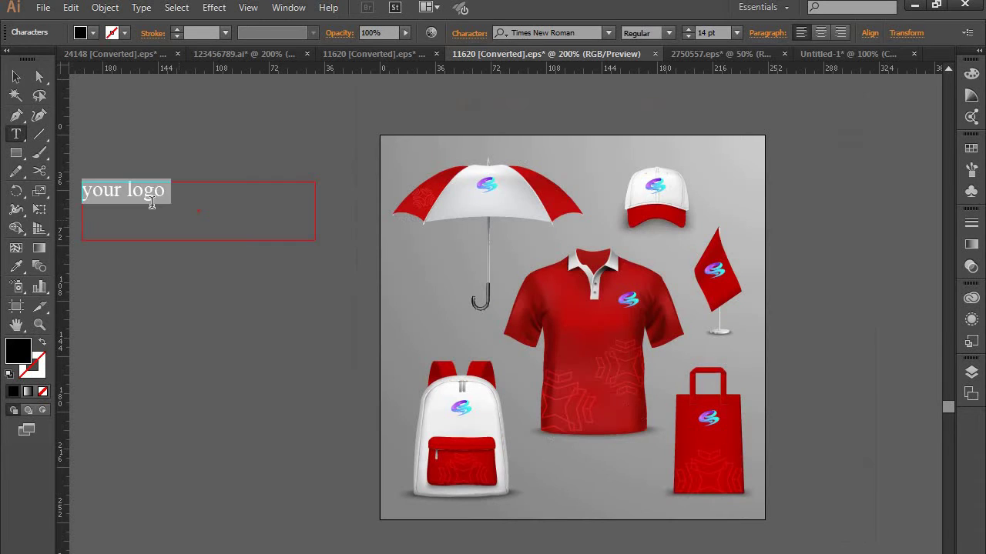
- Select the "your logo" text and change its fill to a very pale pink picked from the color spectrum
click(152, 202)
drag(83, 191, 170, 191)
click(971, 95)
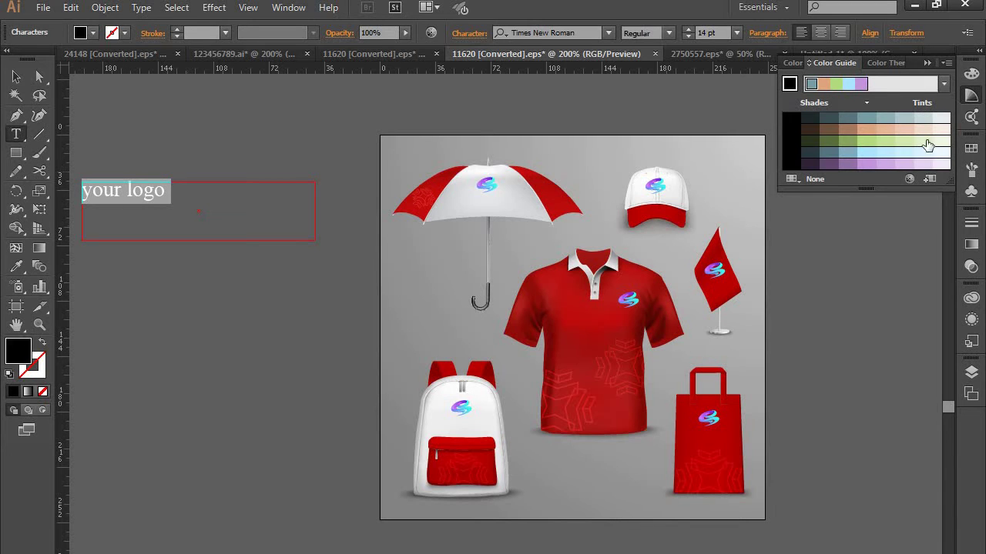
click(971, 117)
click(971, 74)
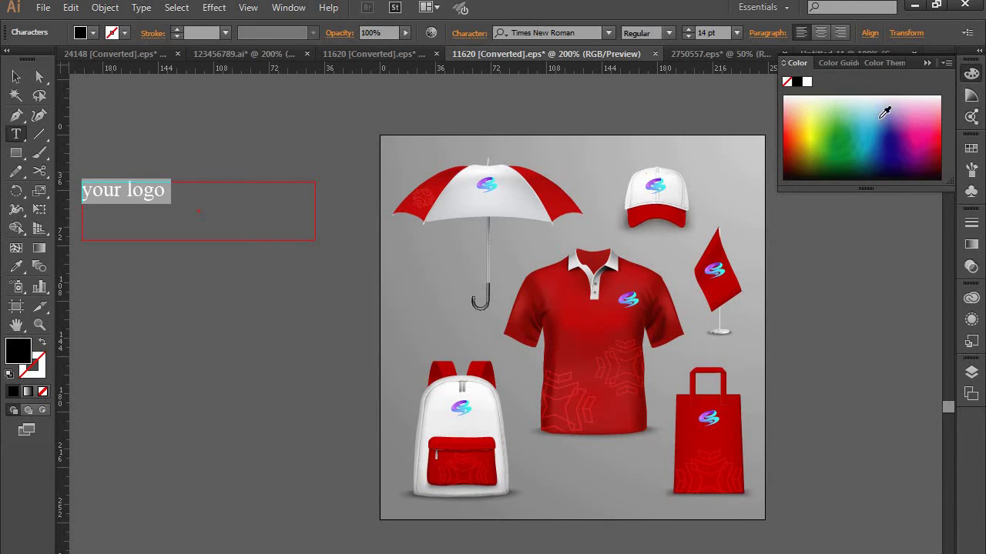
click(823, 105)
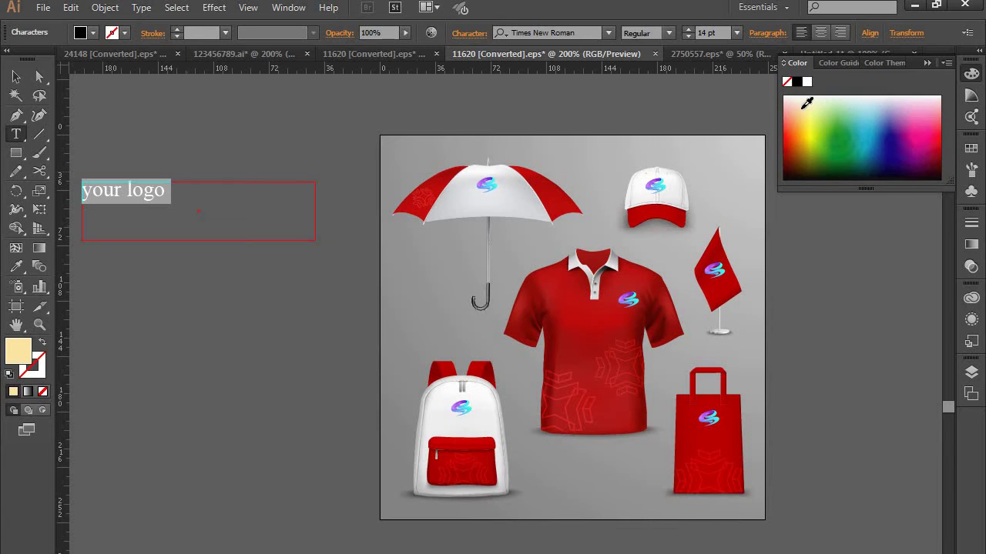
click(814, 96)
drag(830, 90, 785, 94)
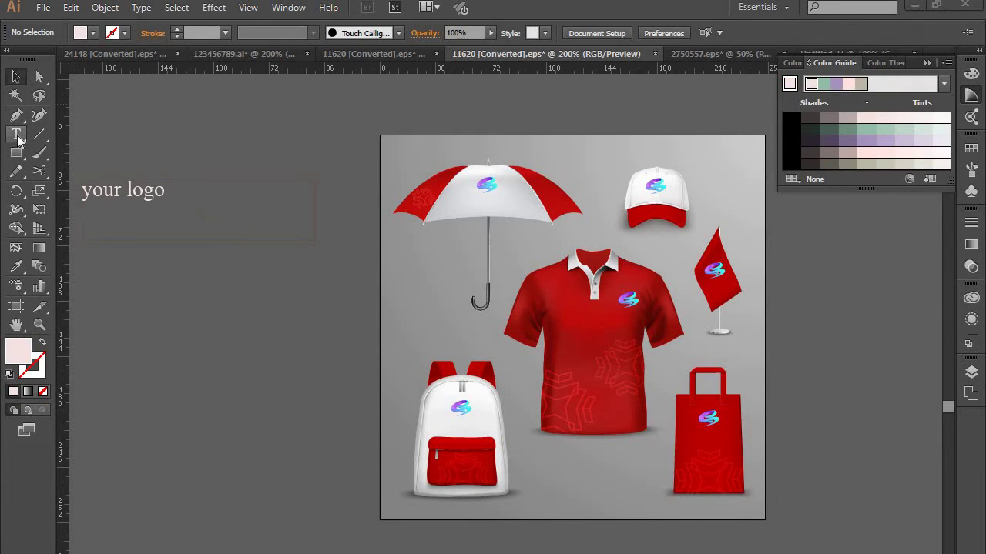
- Draw a small square below the "your logo" text and fill it with a dark olive-gray Color Guide shade
click(17, 153)
drag(100, 291, 126, 320)
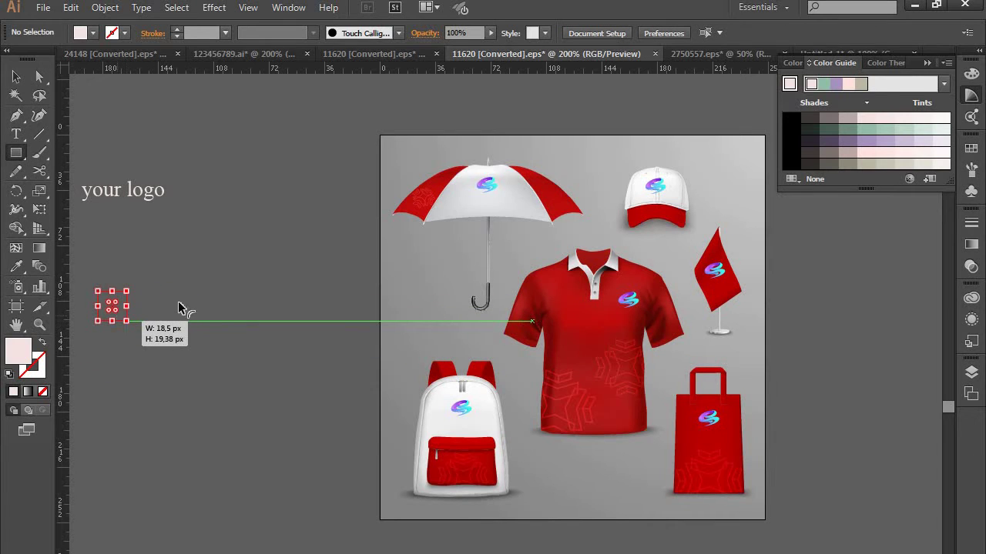
click(835, 164)
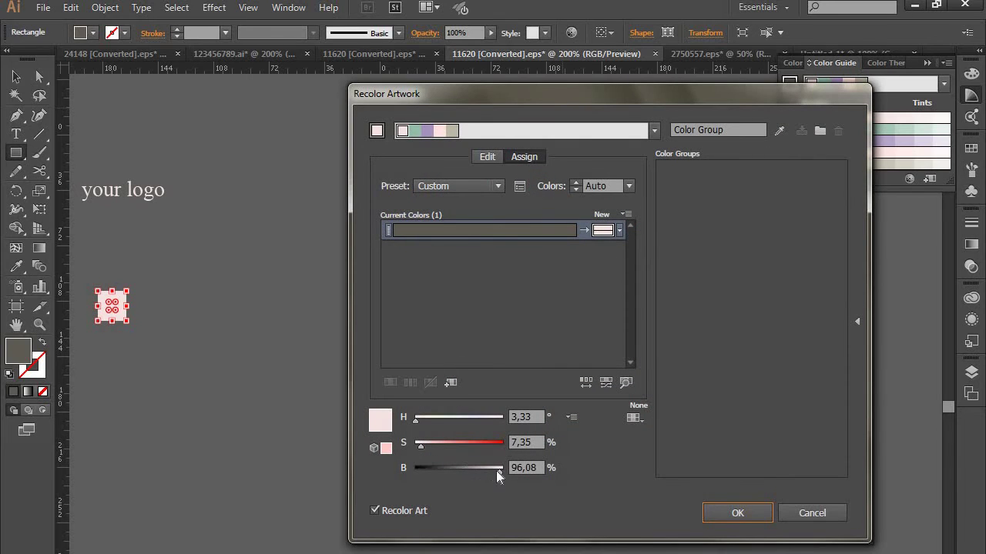
- Recolor the small square below the text to a mid gray with hue 32°, saturation 3% and brightness 58%, and deselect it
drag(477, 466, 463, 469)
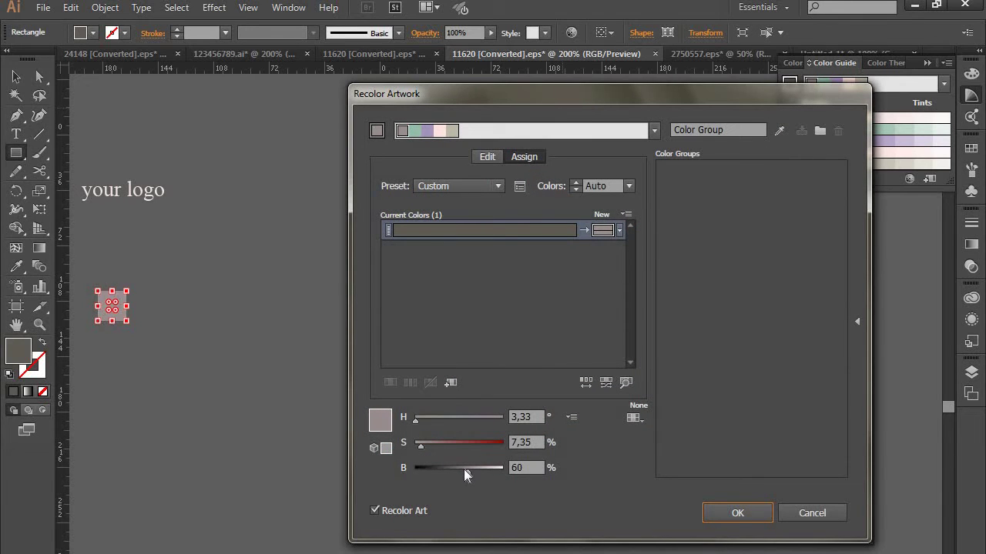
drag(415, 421, 418, 448)
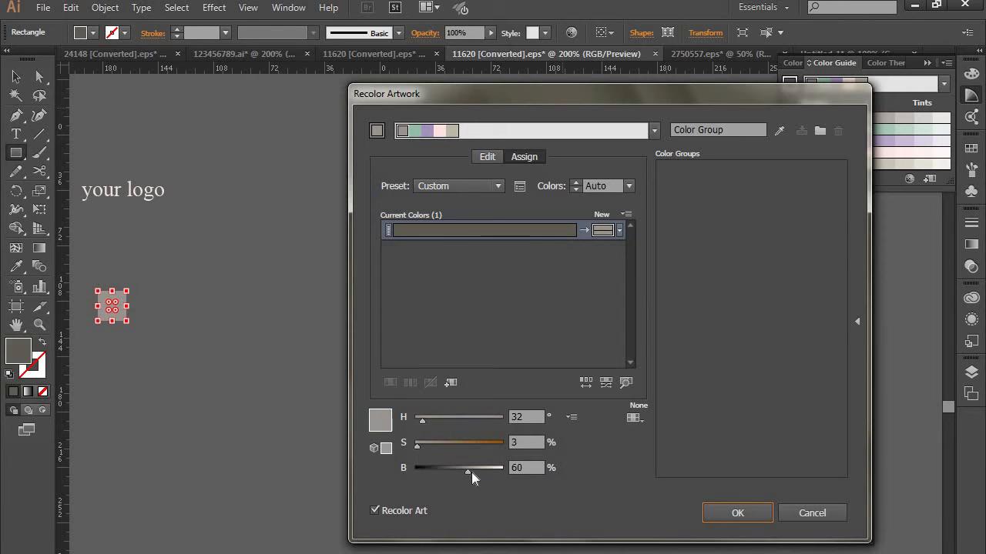
drag(471, 471, 466, 474)
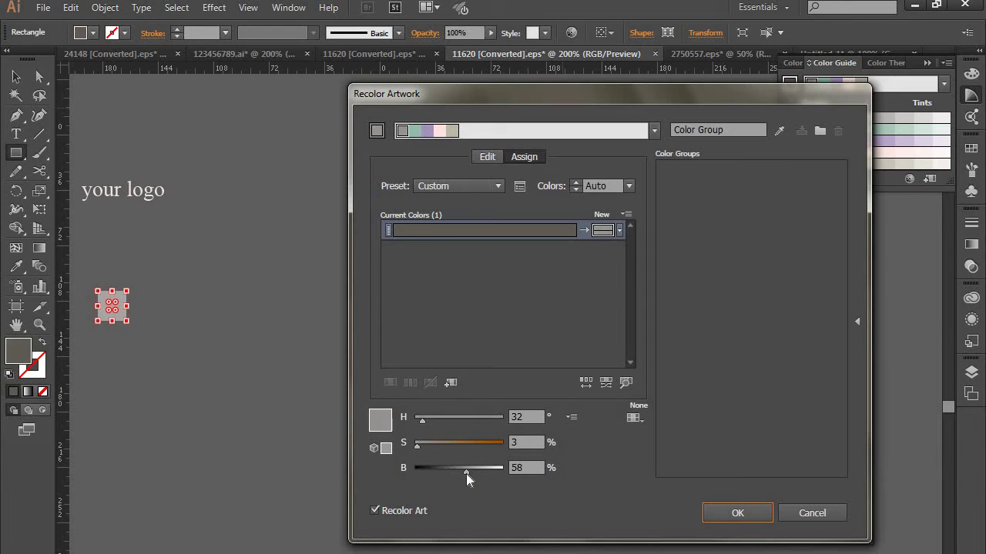
click(736, 513)
click(15, 77)
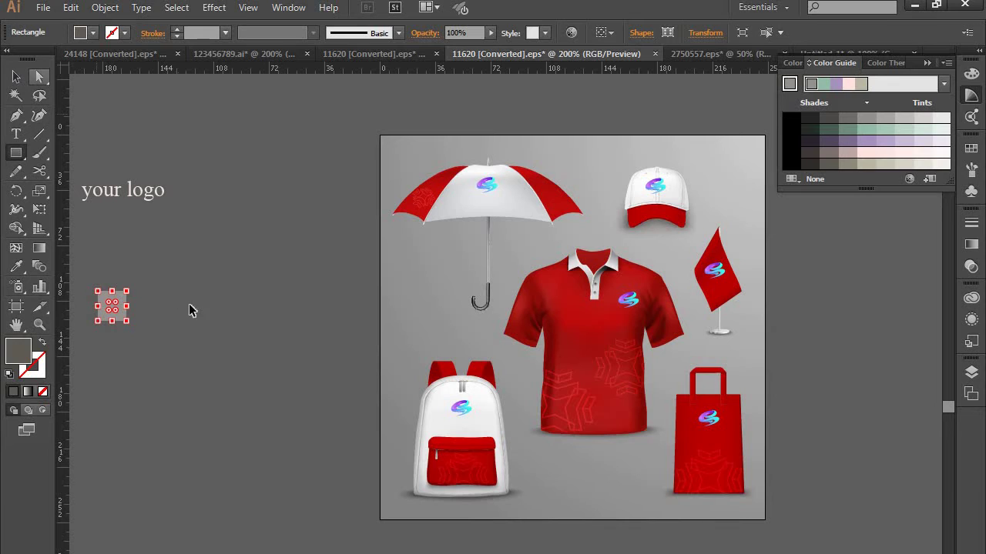
click(172, 368)
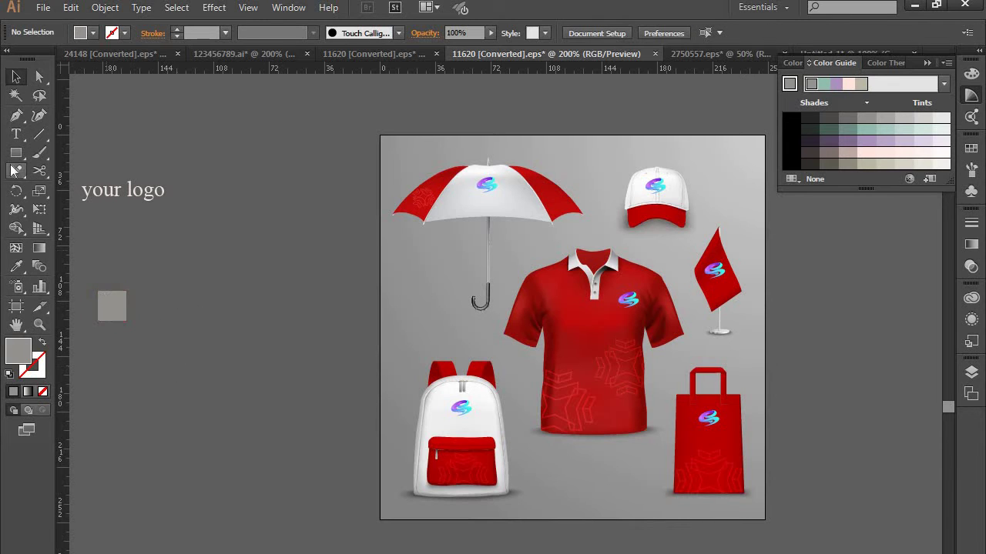
- Select all of the "your logo" text and sample the small square's gray onto it with the Eyedropper
click(17, 266)
click(15, 134)
click(114, 190)
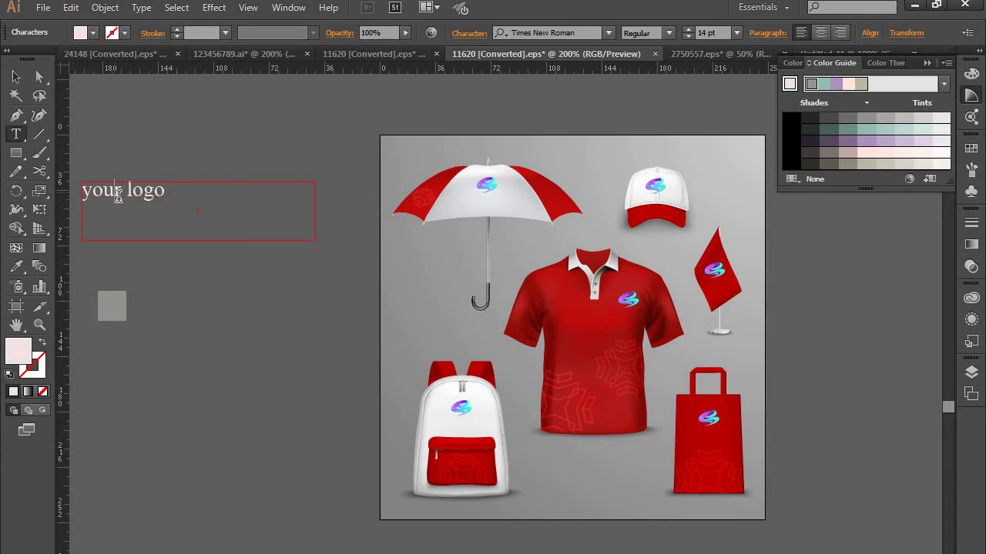
key(ctrl+a)
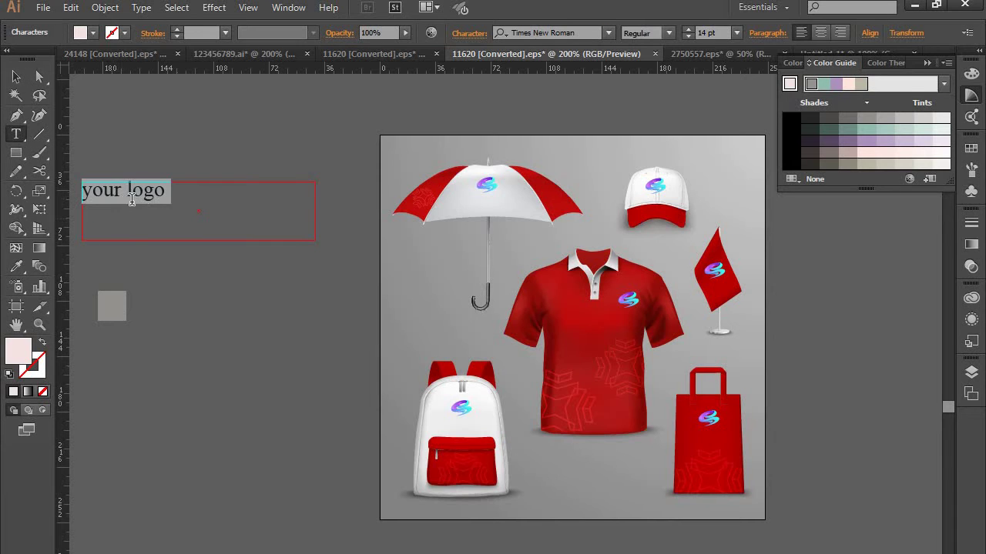
click(17, 267)
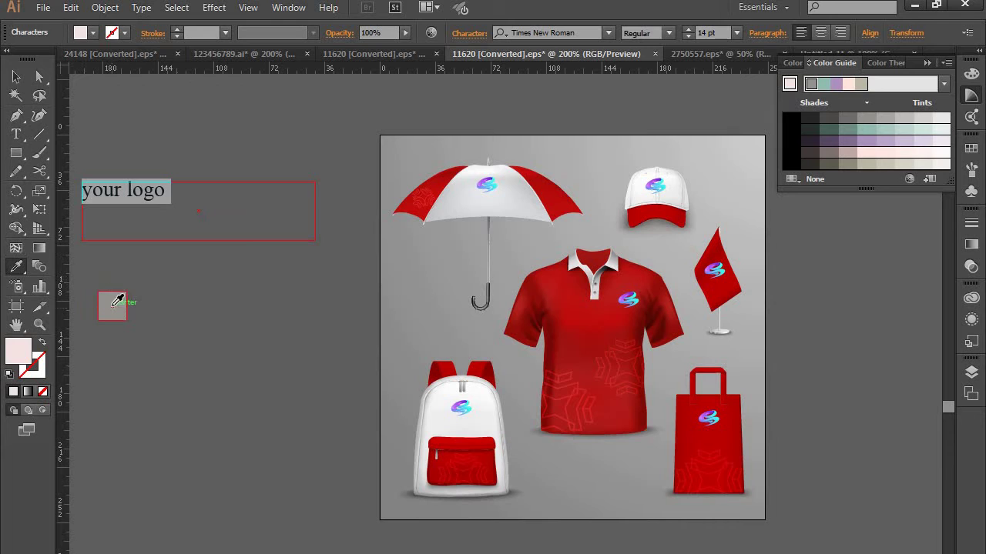
click(113, 303)
click(15, 77)
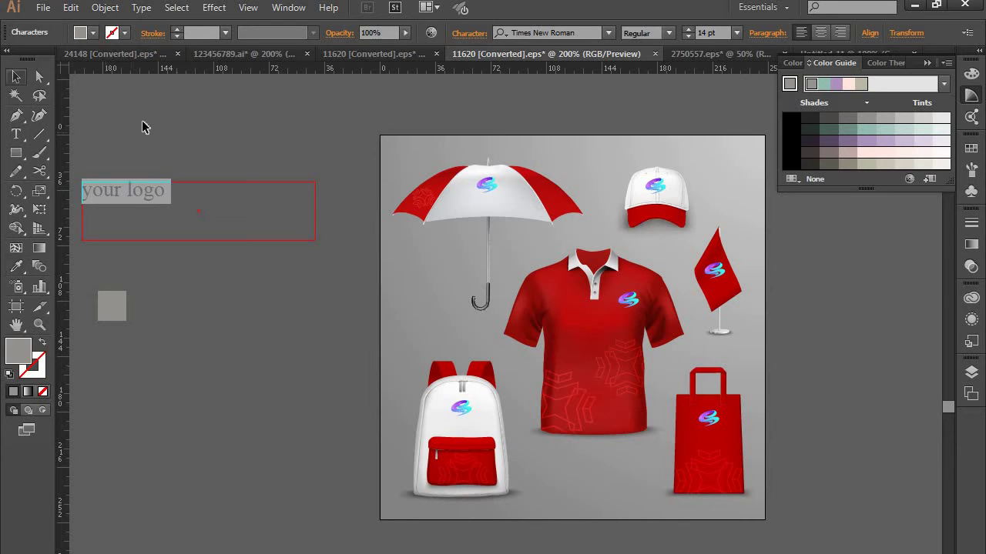
key(ctrl+shift+a)
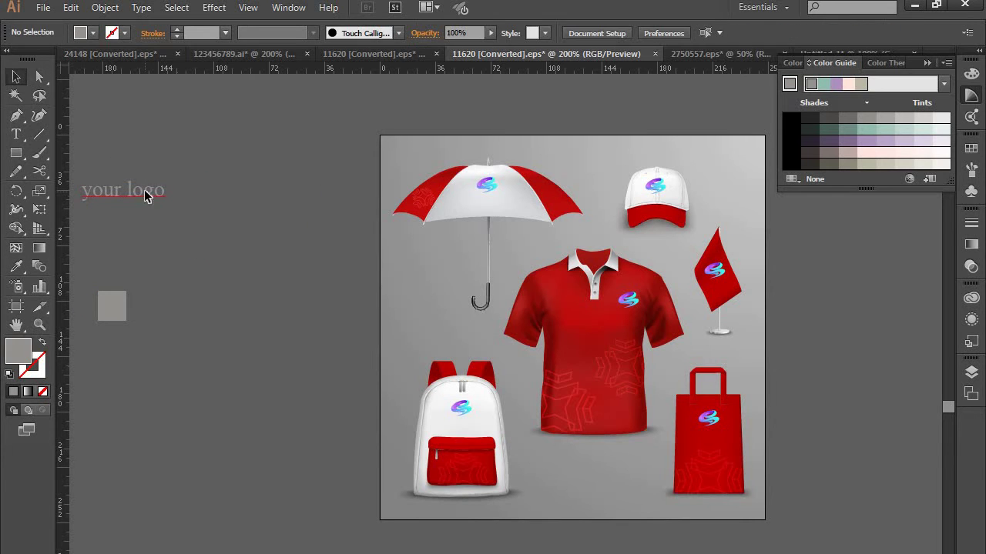
- Shrink the "your logo" text area in height and width so its frame fits tightly around the words
key(t)
click(148, 196)
key(ctrl+a)
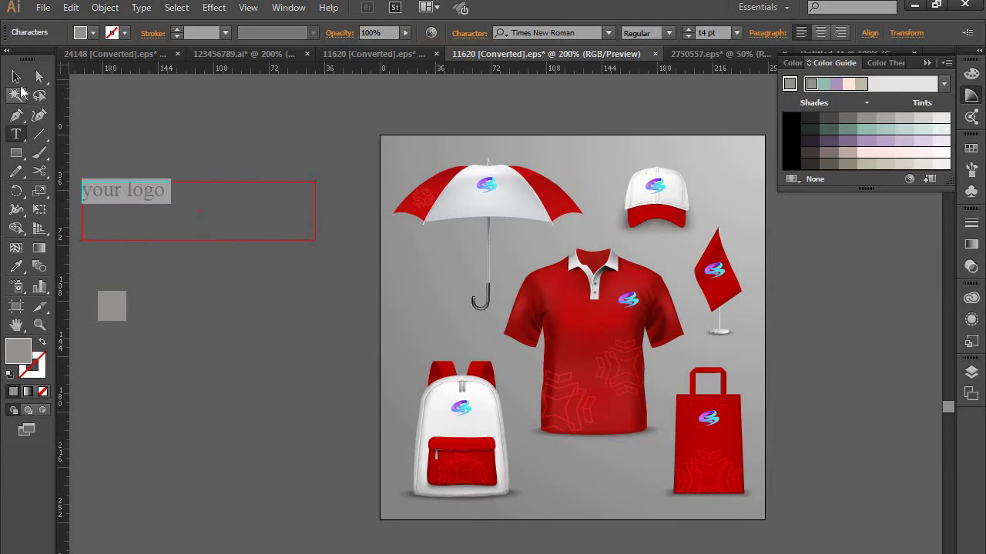
click(15, 77)
click(197, 240)
drag(199, 241, 197, 202)
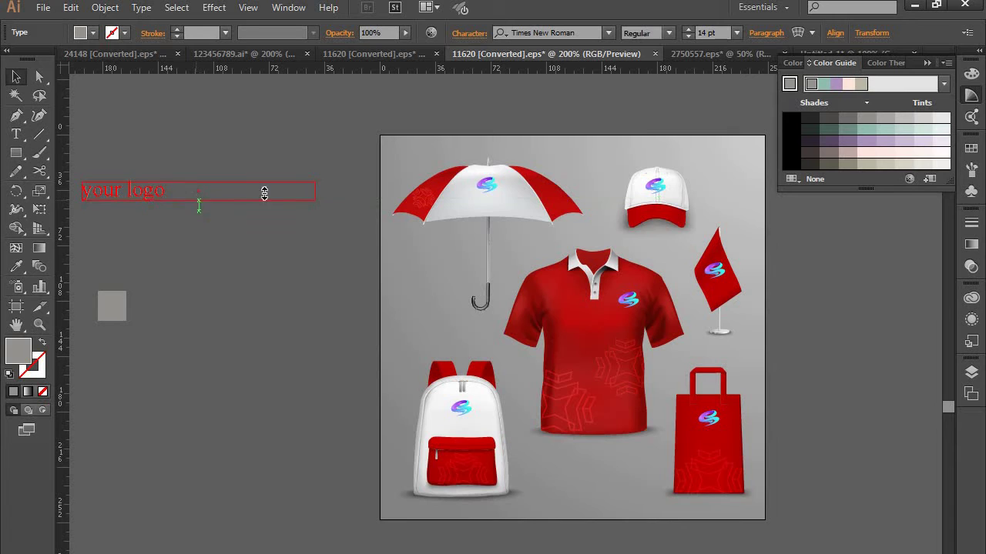
drag(315, 194, 177, 202)
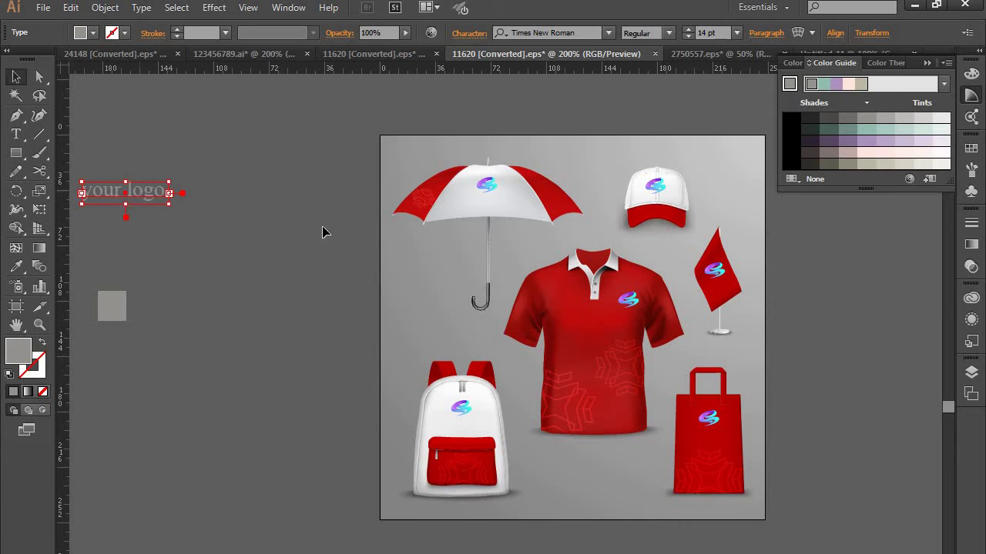
- Collapse the Color Guide and move the "your logo" text area nearer to the artboard, level with the umbrella
drag(133, 192, 236, 248)
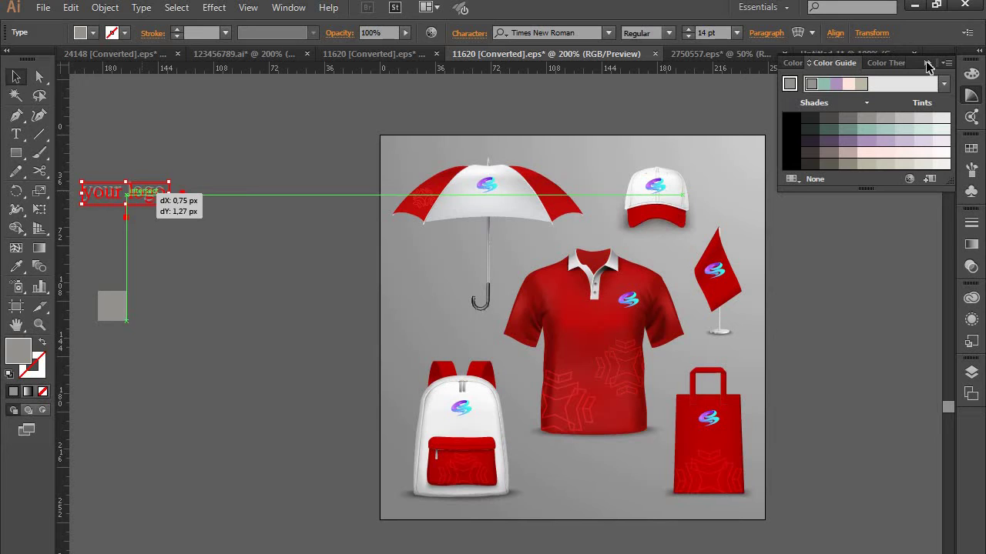
drag(126, 194, 127, 194)
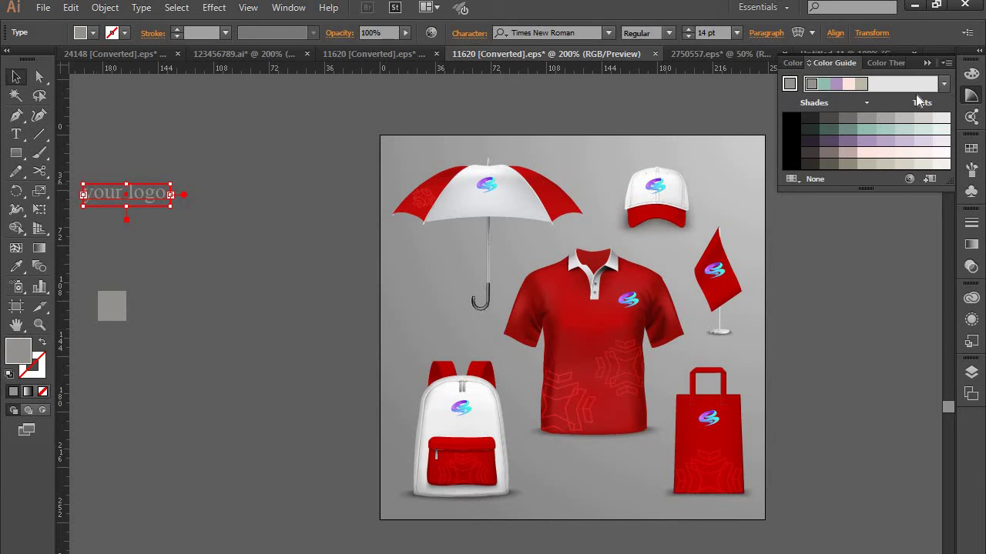
click(926, 62)
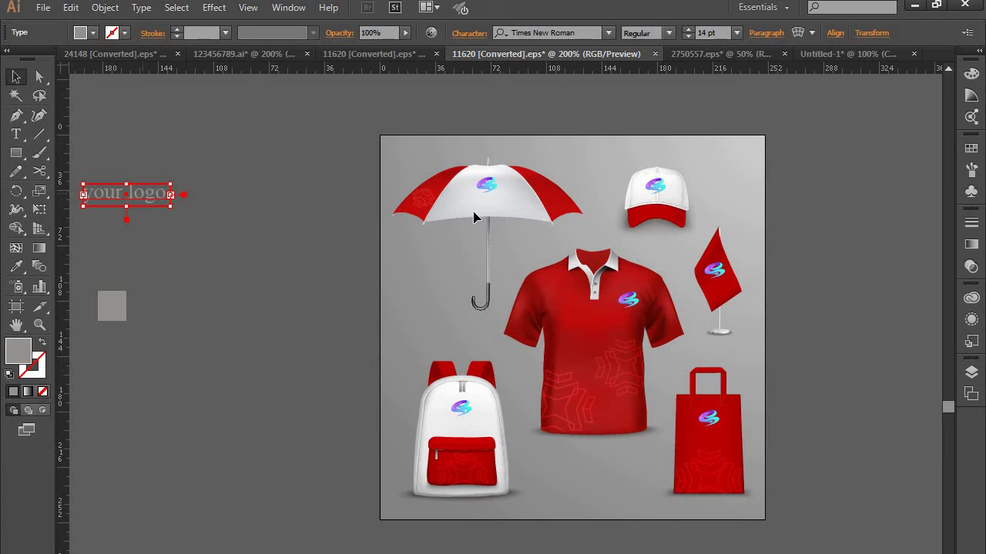
drag(119, 194, 123, 196)
drag(193, 189, 304, 200)
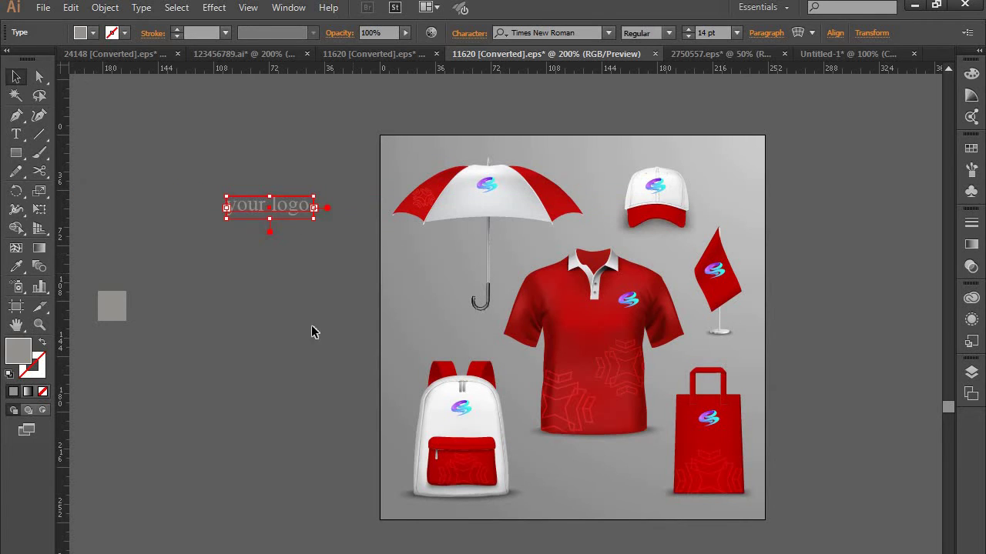
- Set the font size of the "your logo" text to 8 pt
key(t)
triple_click(290, 210)
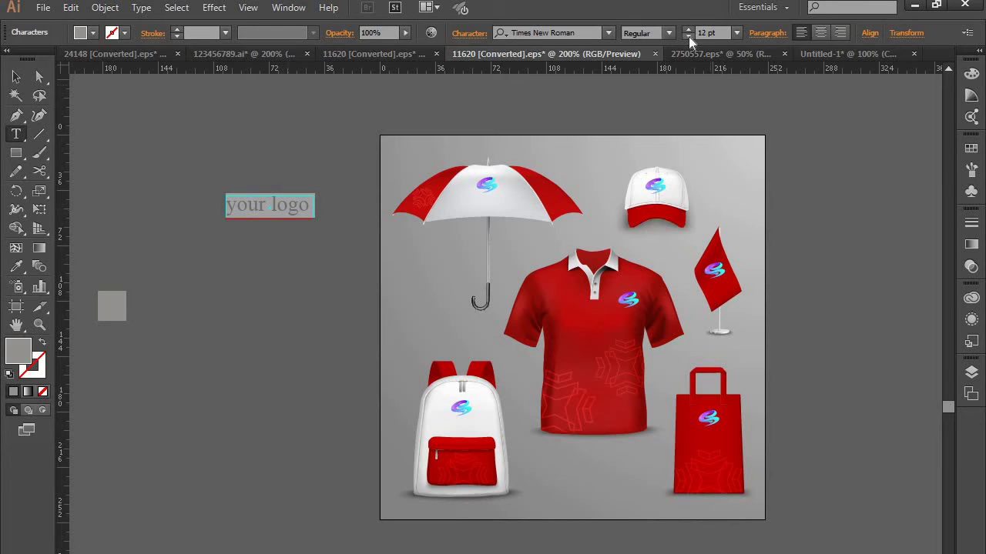
click(689, 36)
click(689, 36)
click(689, 36)
click(688, 36)
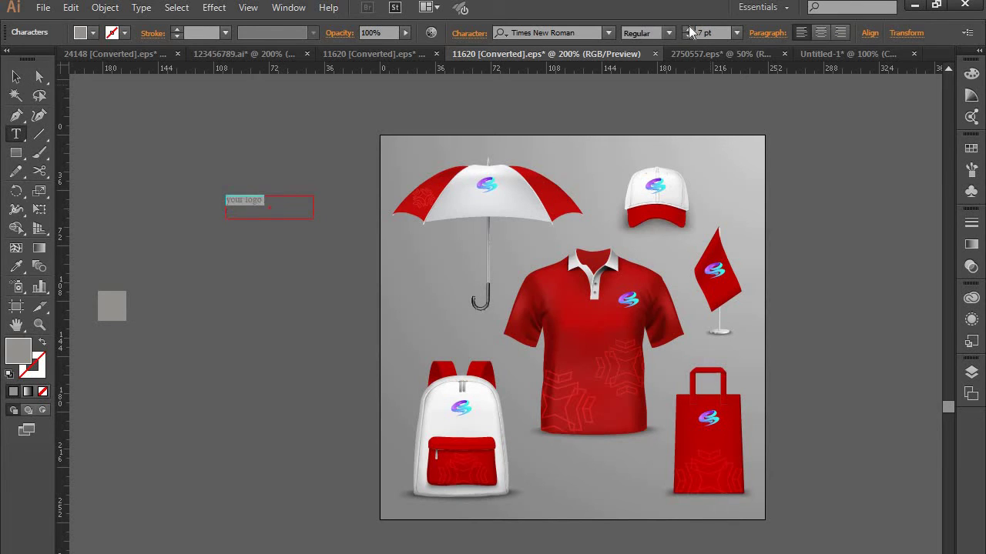
click(689, 28)
click(15, 76)
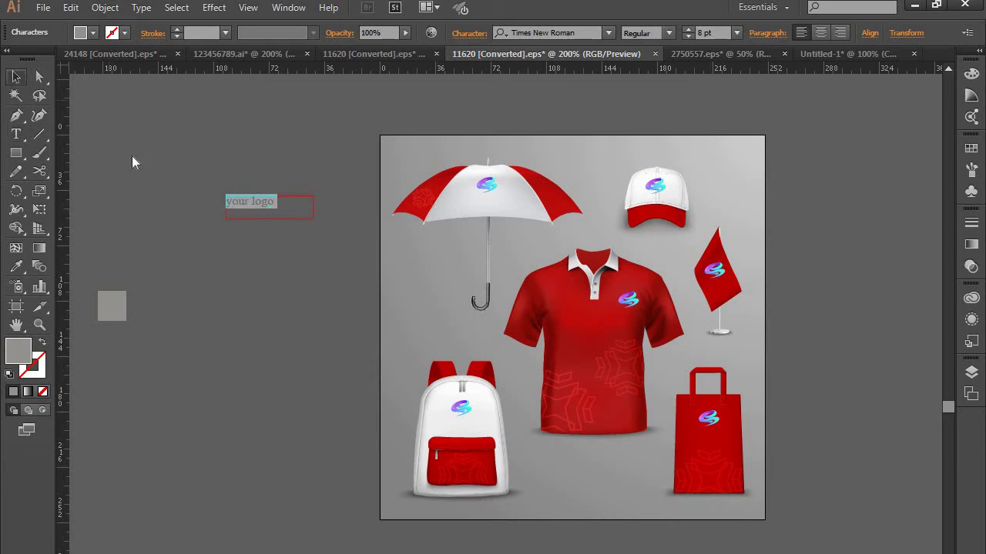
click(274, 207)
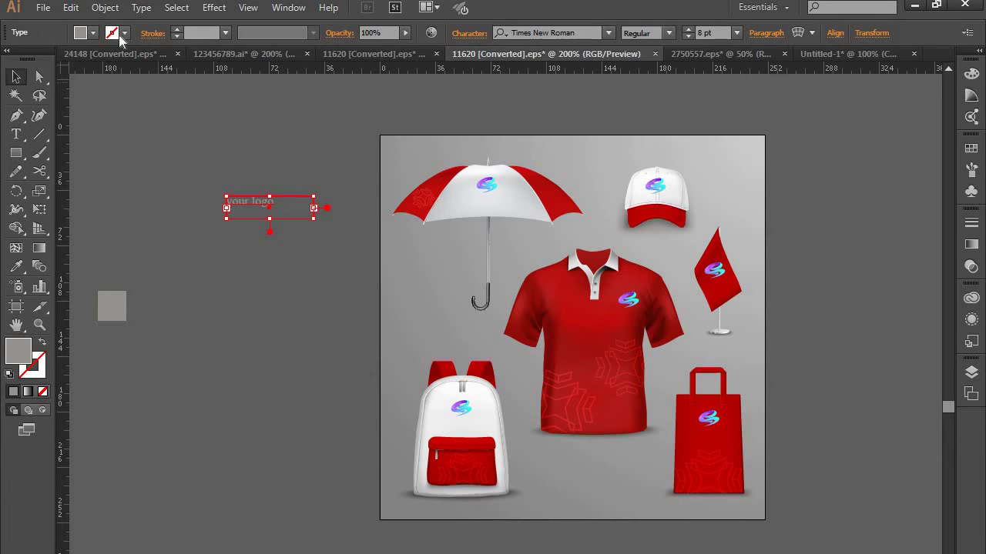
triple_click(276, 206)
click(268, 203)
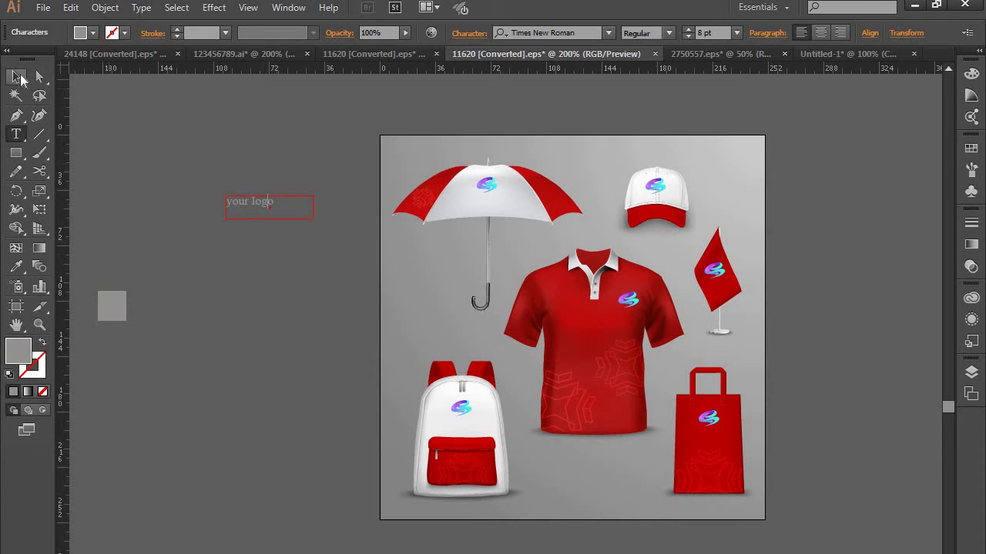
click(17, 77)
- Copy the 8 pt "your logo" text and paste the duplicate in front of the original
click(275, 209)
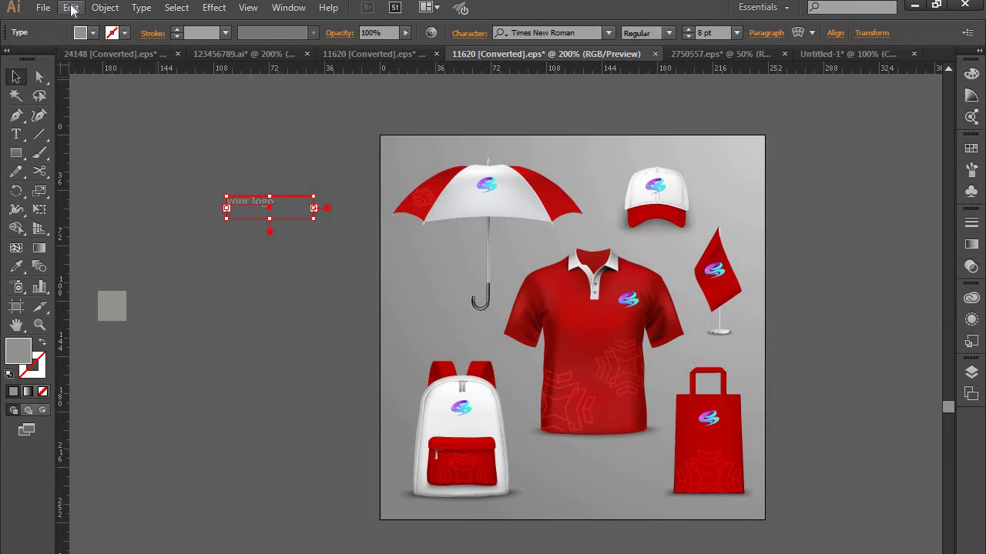
click(70, 8)
click(91, 81)
click(70, 9)
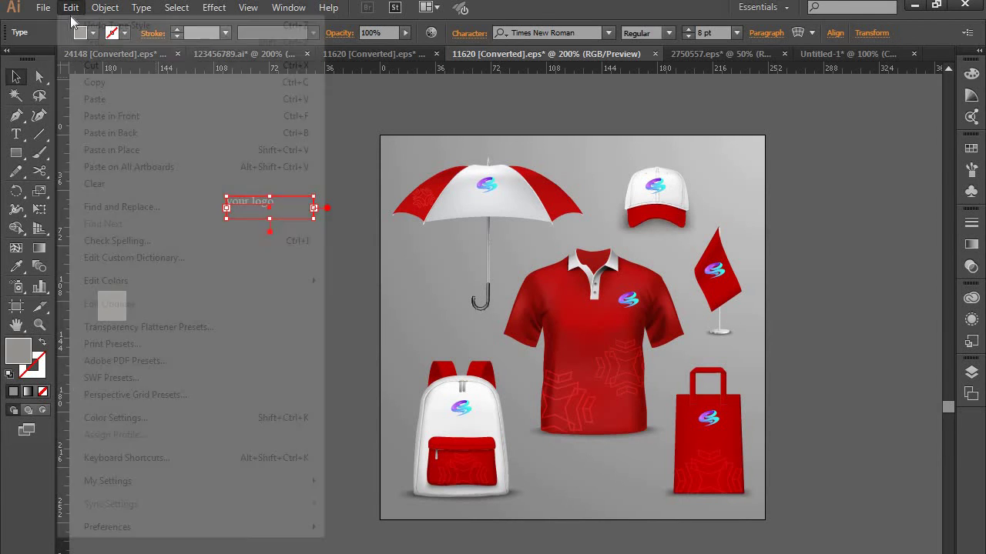
click(116, 116)
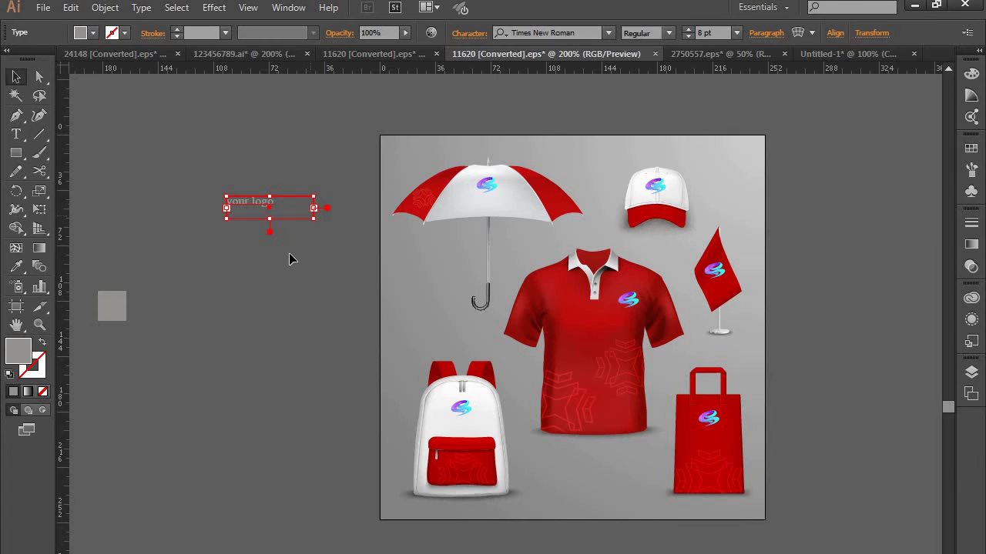
- Separate the duplicate "your logo" text from the original by moving it into the empty space below
drag(269, 204, 264, 207)
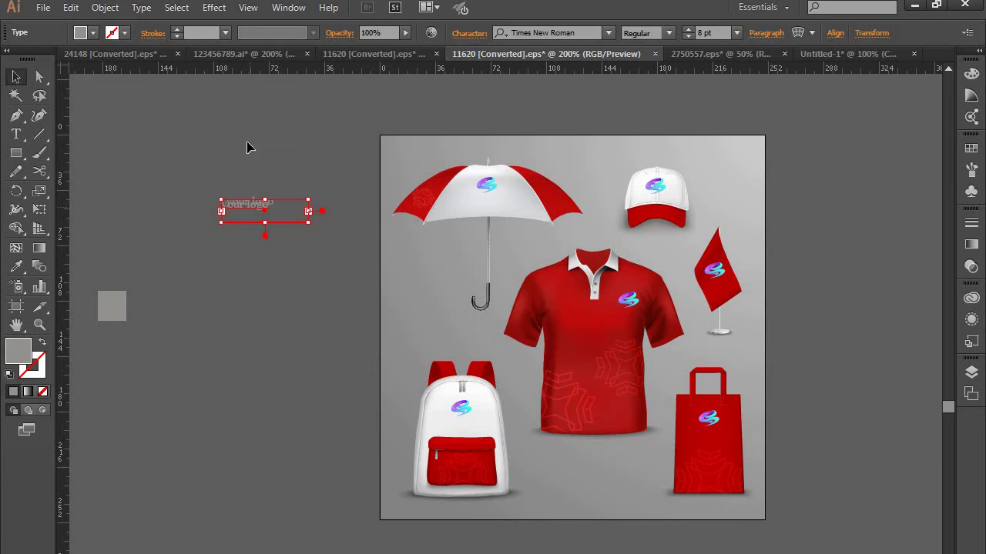
drag(264, 210, 264, 213)
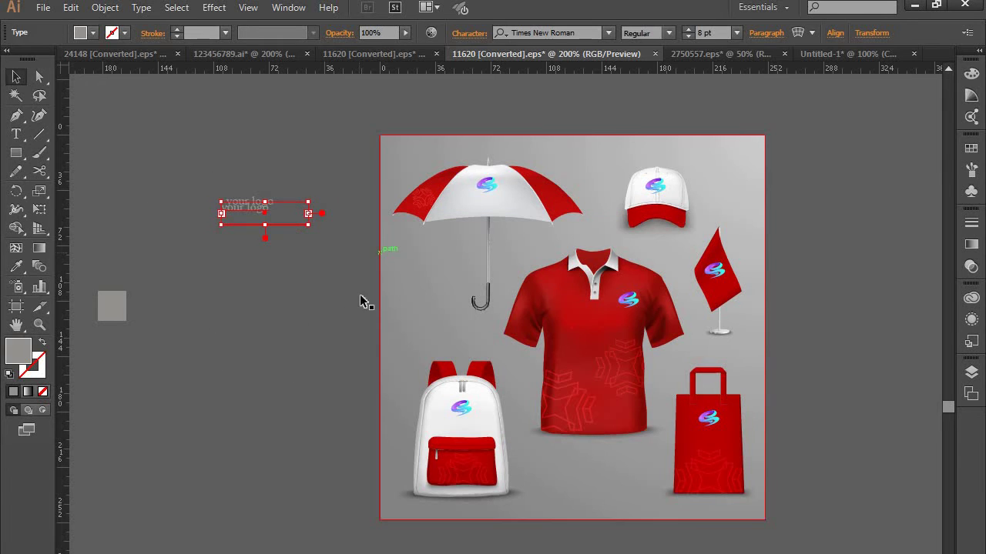
drag(288, 217, 288, 219)
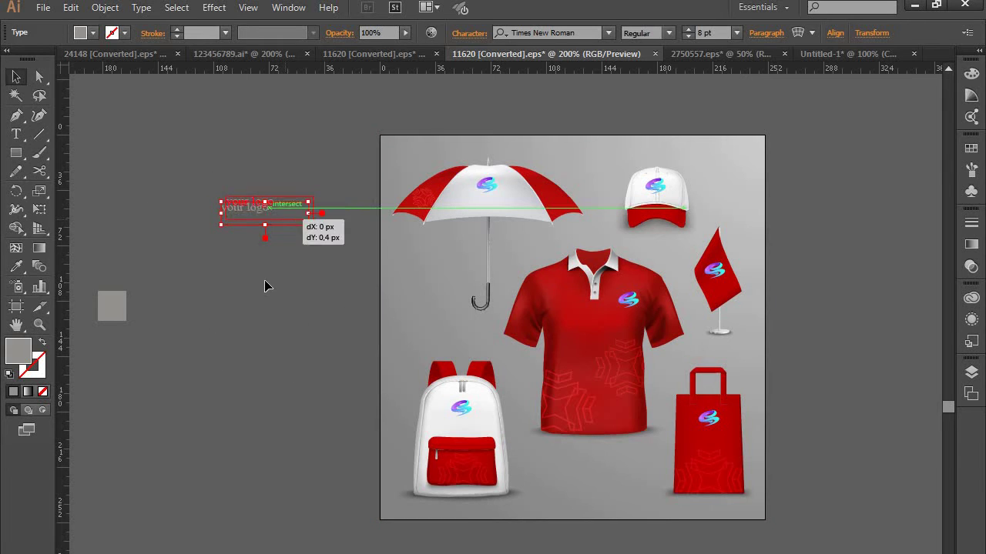
drag(267, 286, 267, 209)
click(281, 219)
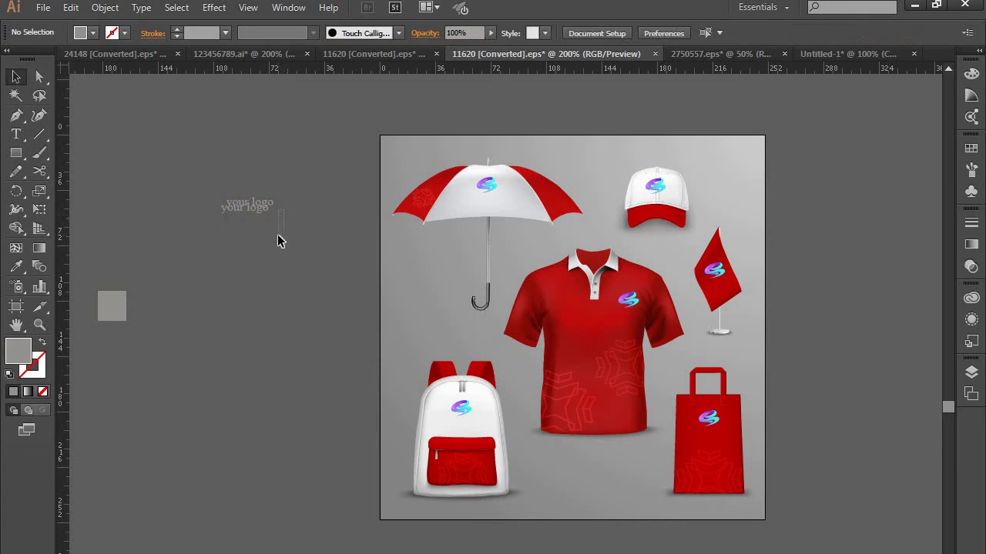
click(265, 217)
click(257, 242)
click(256, 213)
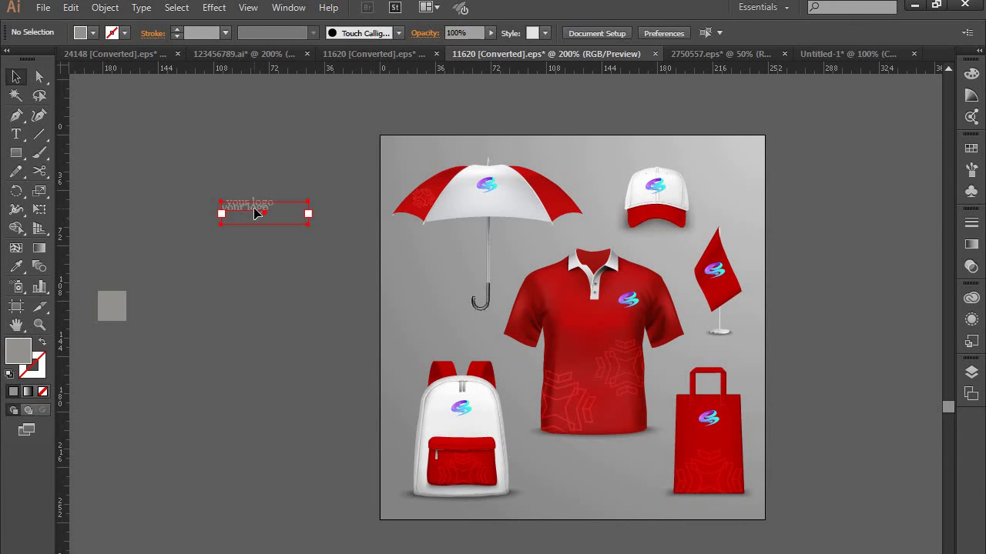
drag(259, 220, 269, 370)
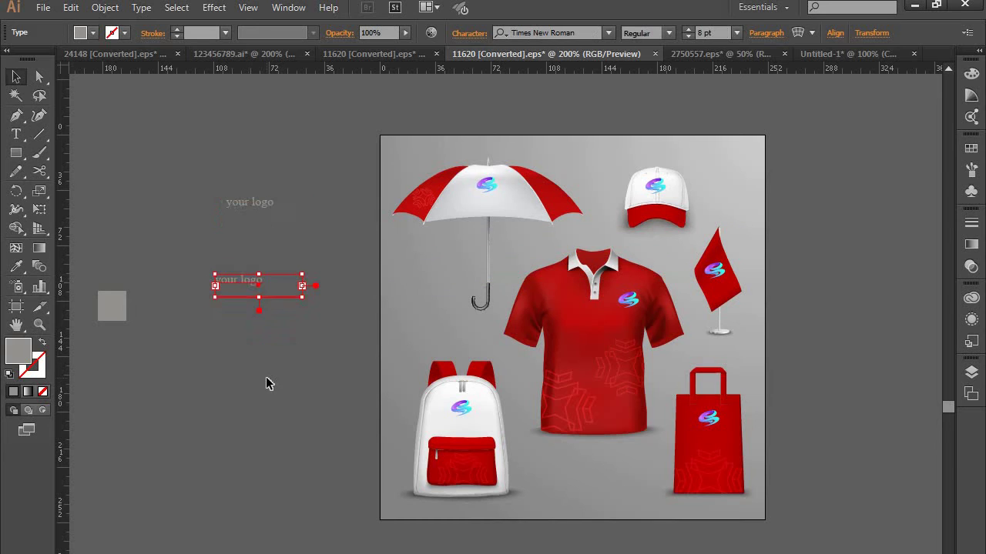
- Place the duplicate "your logo" text on the white backpack directly beneath its S logo, and deselect it
click(263, 353)
click(250, 285)
drag(250, 286, 466, 433)
click(308, 424)
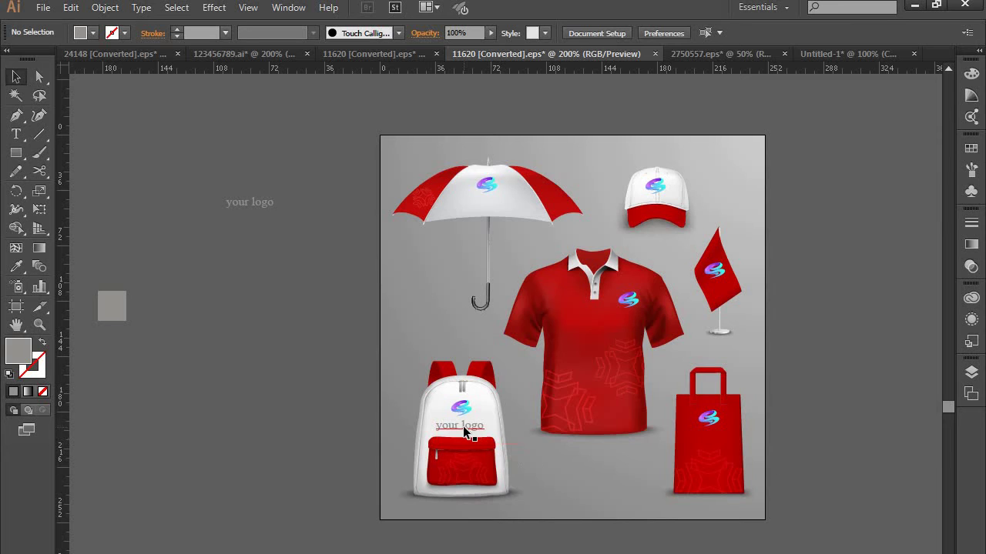
- Copy the original "your logo" text beside the artboard again and paste another duplicate in front of it
click(253, 212)
click(71, 8)
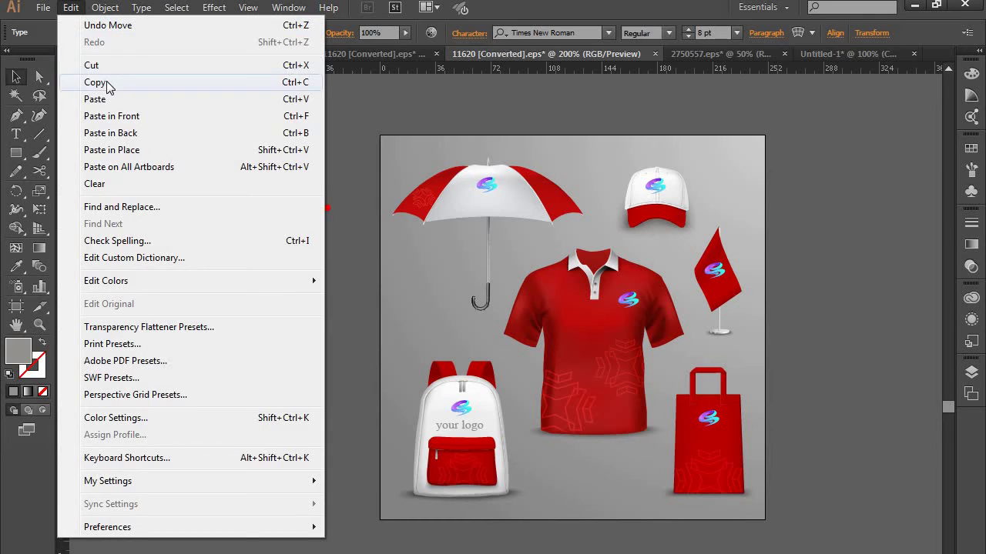
click(85, 83)
click(71, 7)
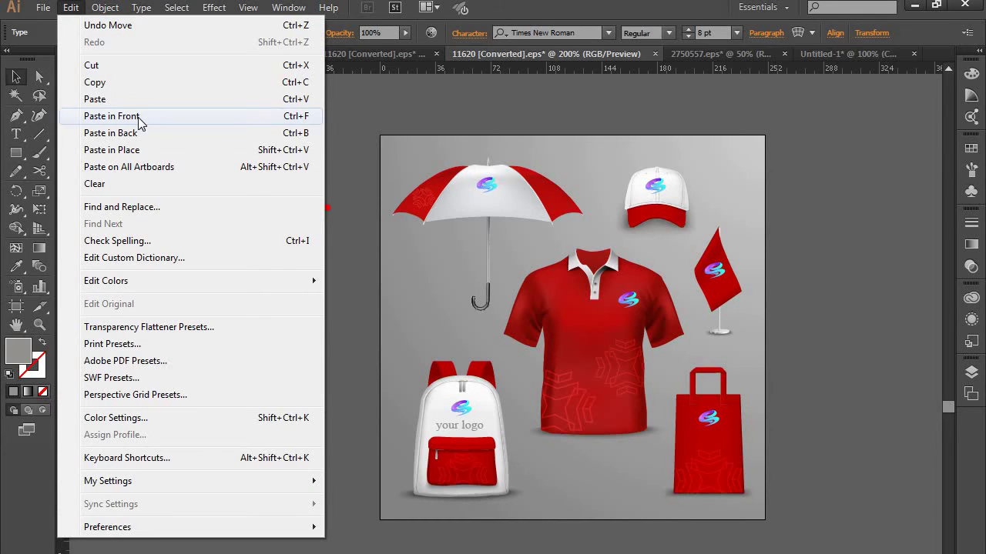
click(139, 119)
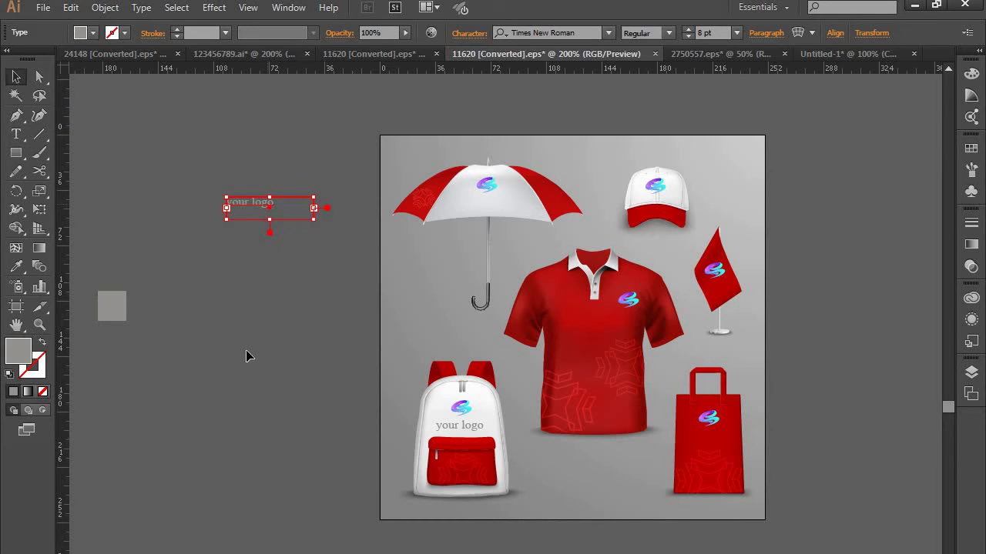
- Place the duplicate "your logo" text on the red shopping bag directly beneath its S logo, and deselect it
drag(245, 355, 732, 440)
click(304, 315)
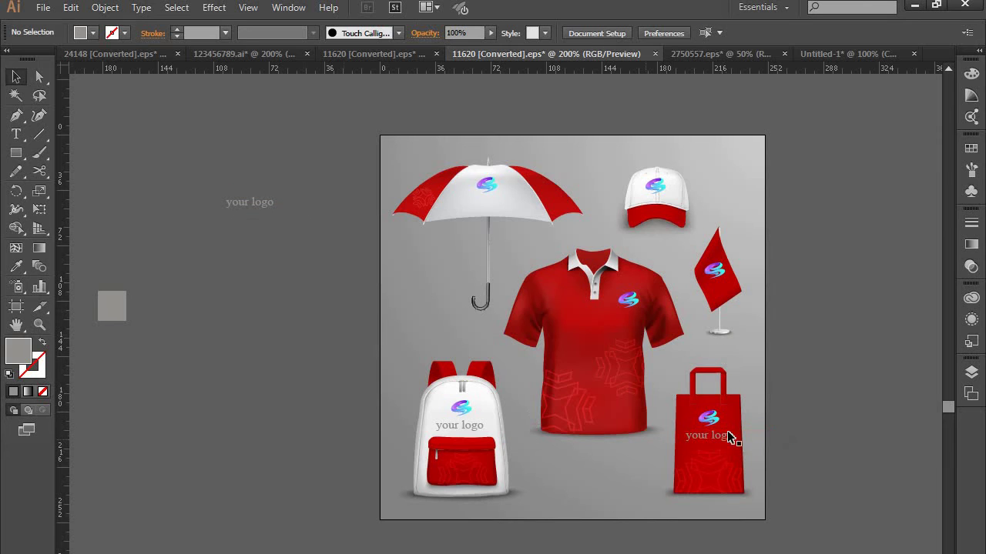
- Copy the original "your logo" text beside the artboard and paste a new duplicate in front for the umbrella
click(244, 204)
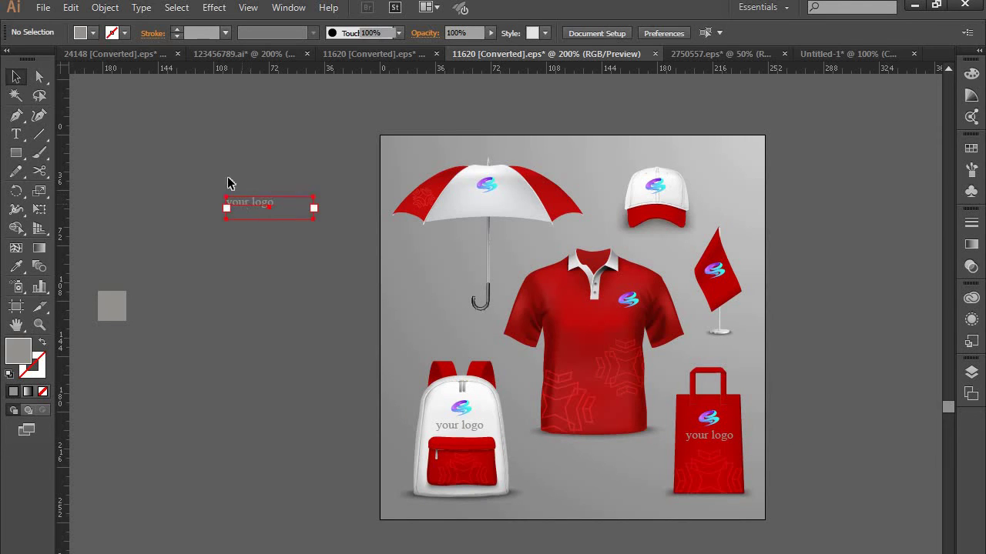
click(70, 7)
click(92, 82)
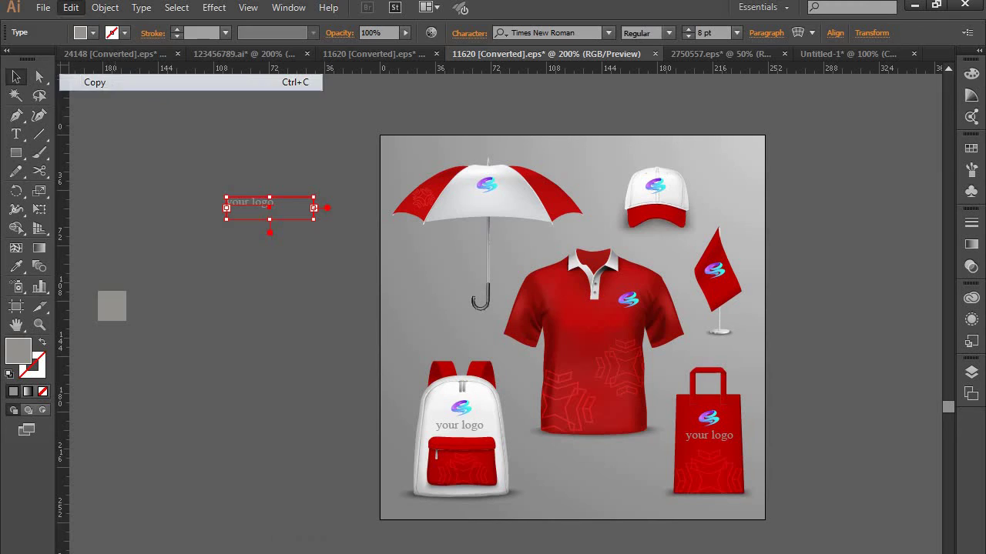
click(70, 7)
click(98, 117)
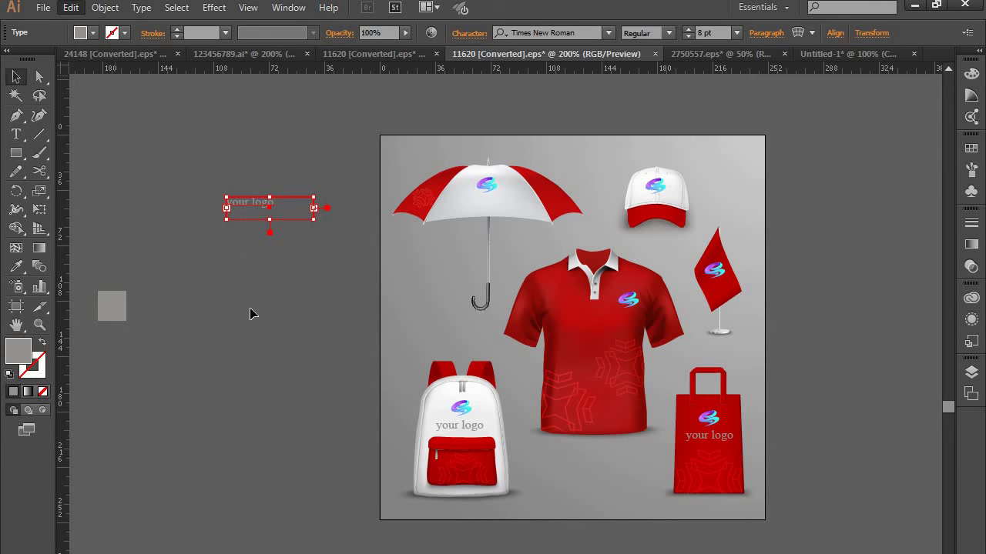
- Shift the pasted "your logo" duplicate slightly downward to separate it from the original beside the artboard
key(Down)
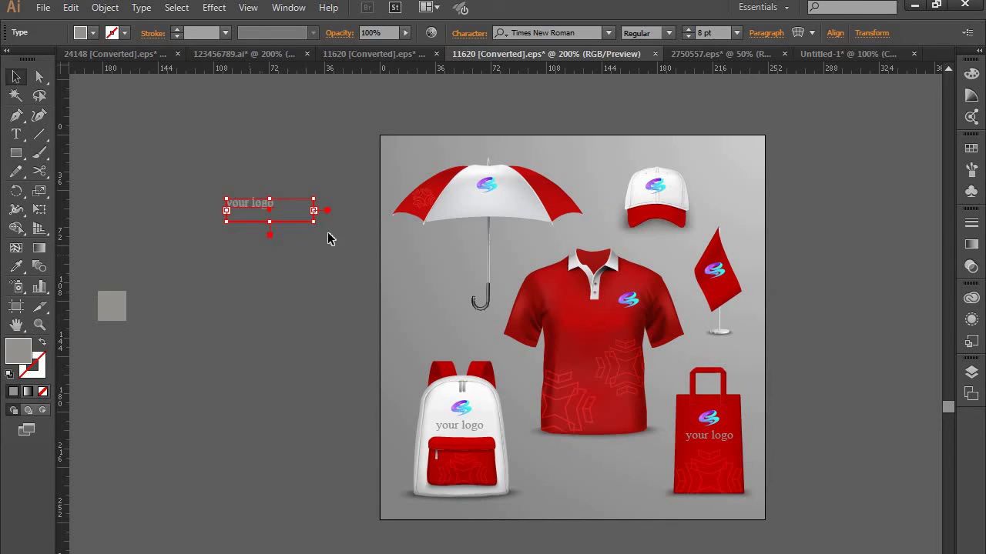
shift+click(249, 213)
click(163, 148)
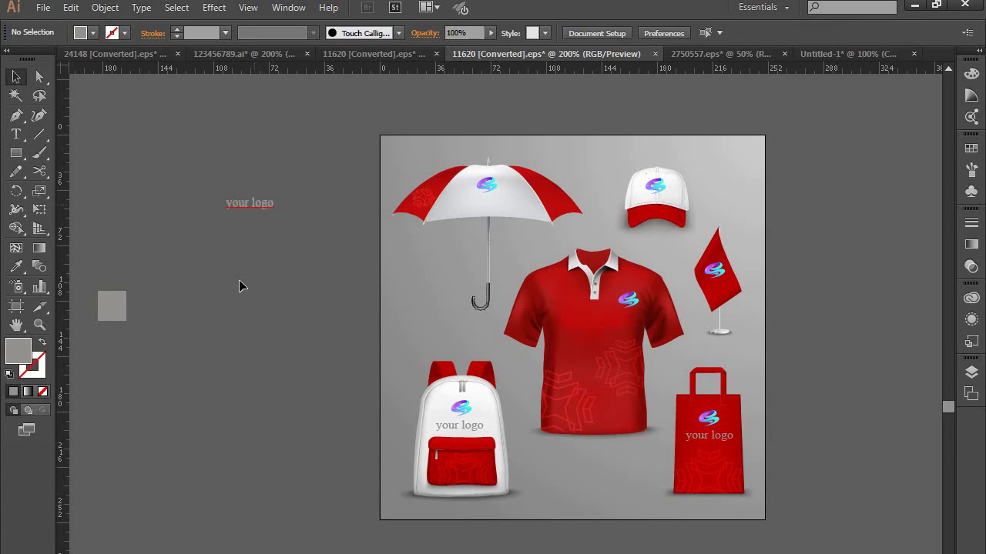
drag(248, 212, 248, 215)
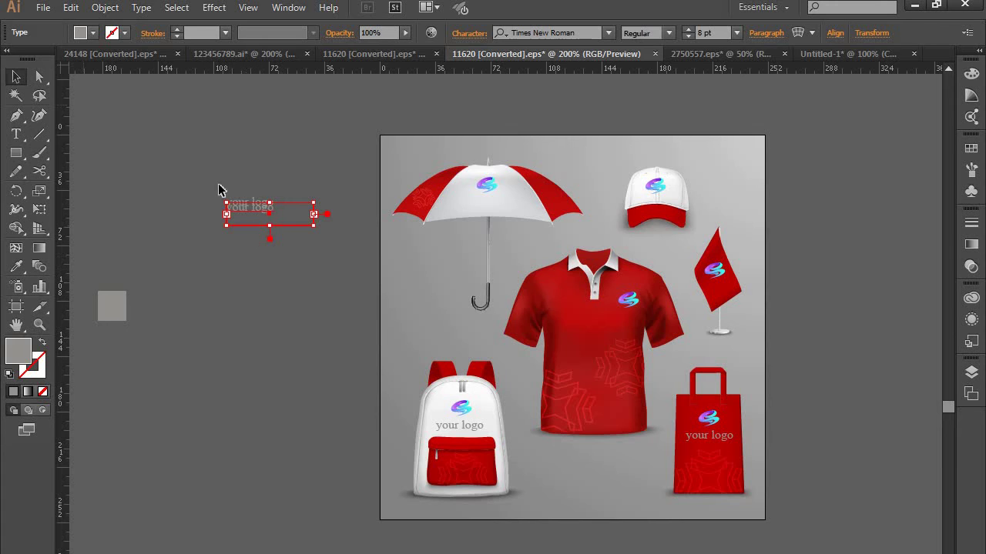
click(207, 160)
double_click(241, 214)
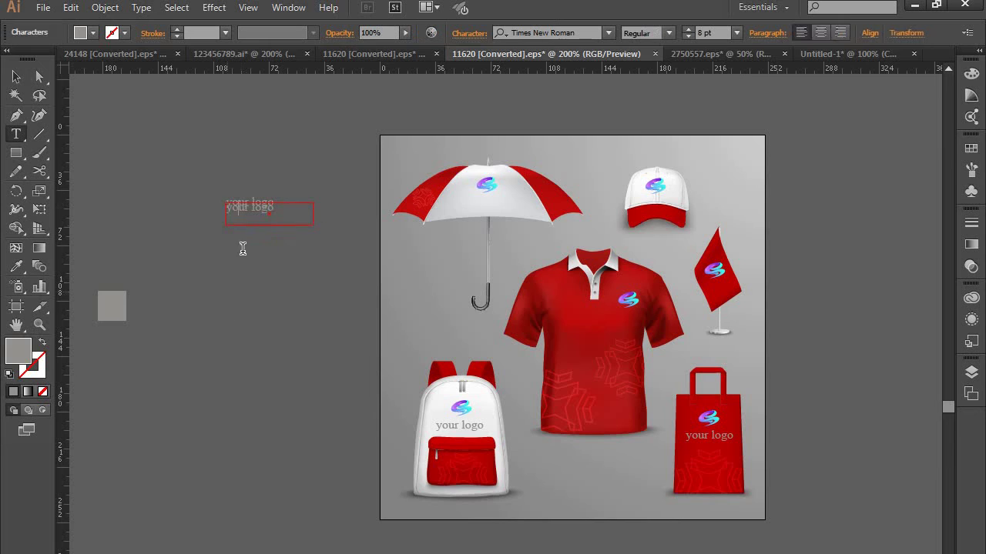
click(16, 76)
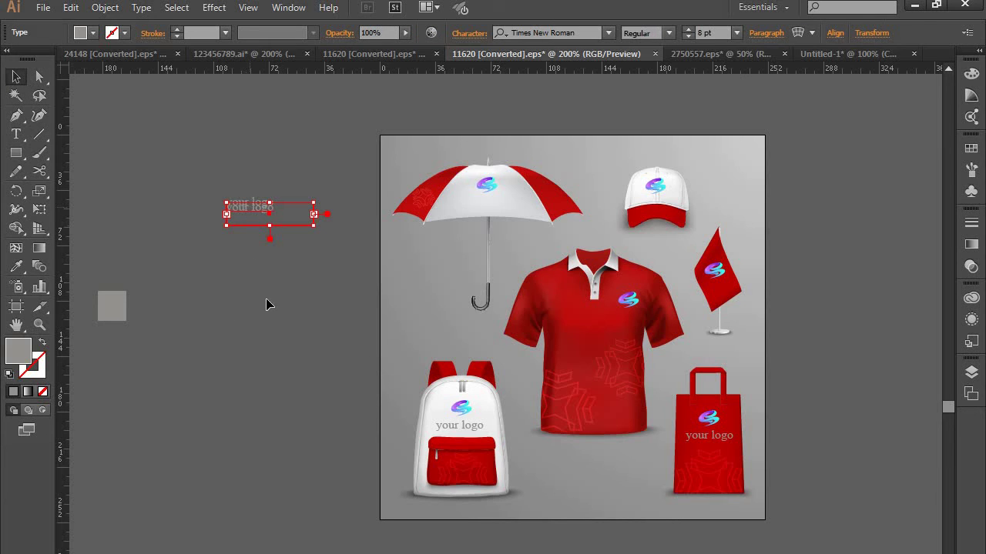
drag(265, 216, 254, 211)
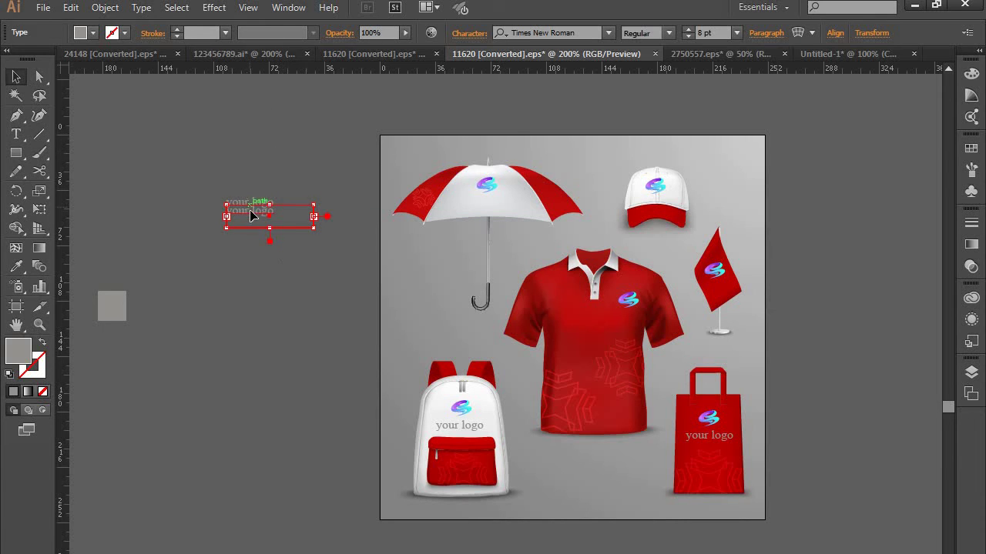
- Place the duplicate "your logo" text on the umbrella's white panel beneath its S logo, and deselect it
drag(240, 206, 479, 206)
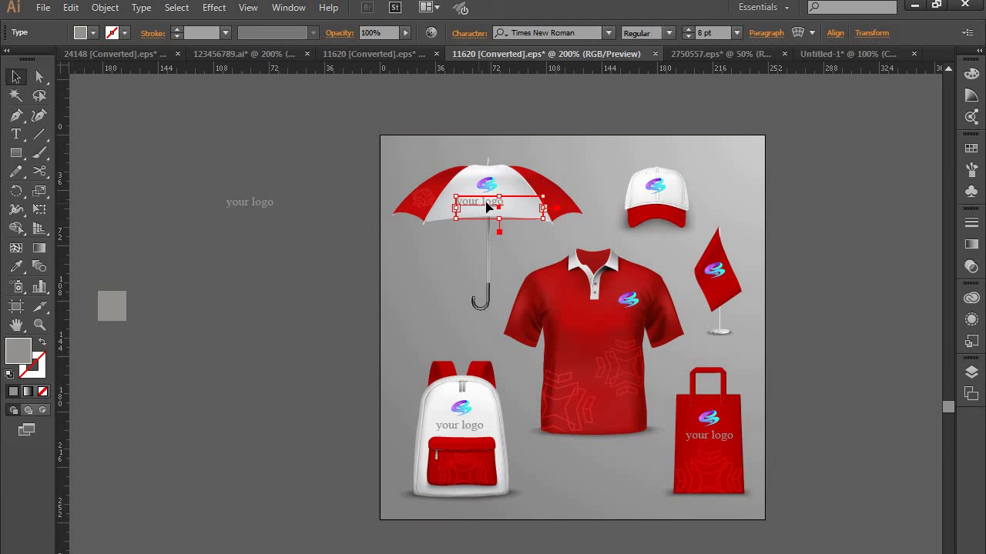
drag(508, 210, 504, 208)
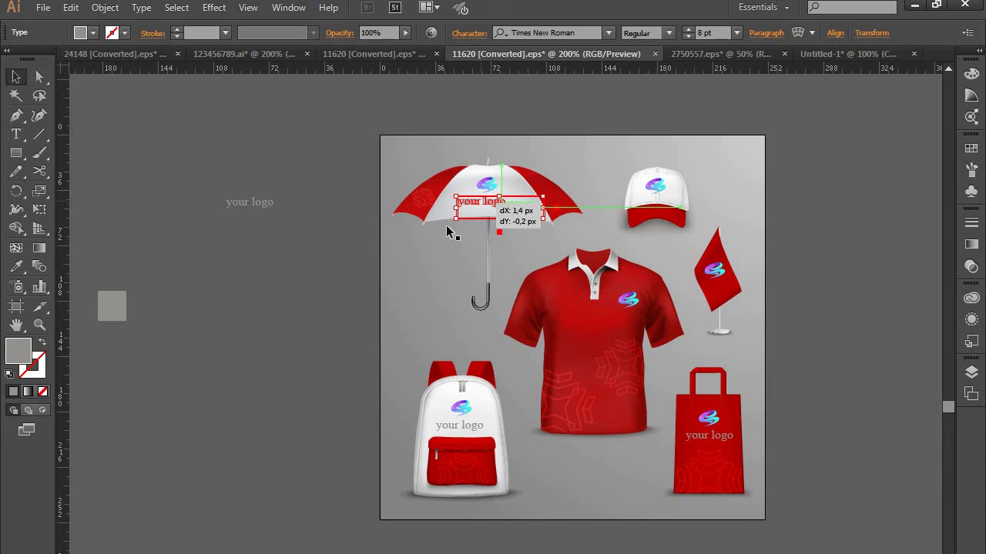
click(324, 290)
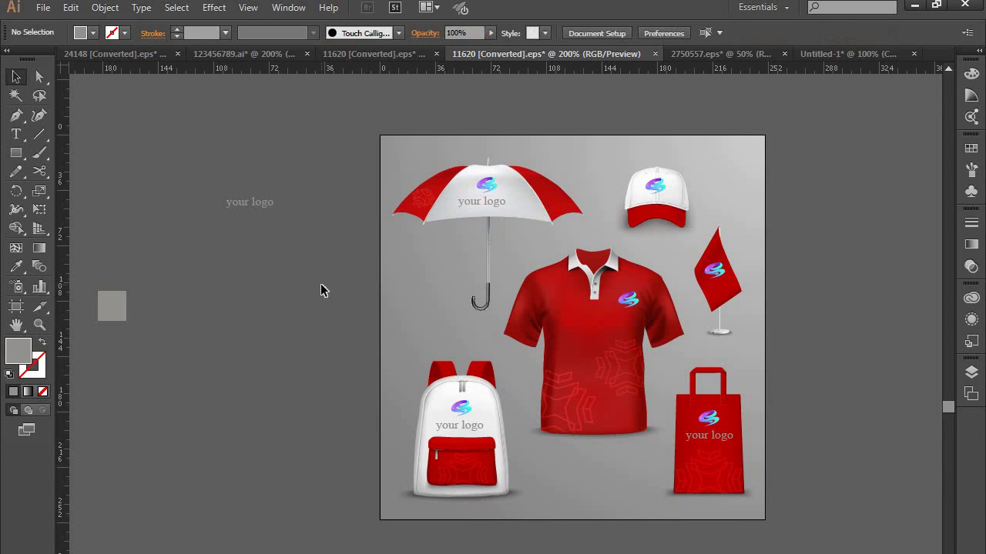
- Copy the original "your logo" text, paste it in front, and move the duplicate beneath the S logo on the red polo shirt
click(269, 206)
click(68, 10)
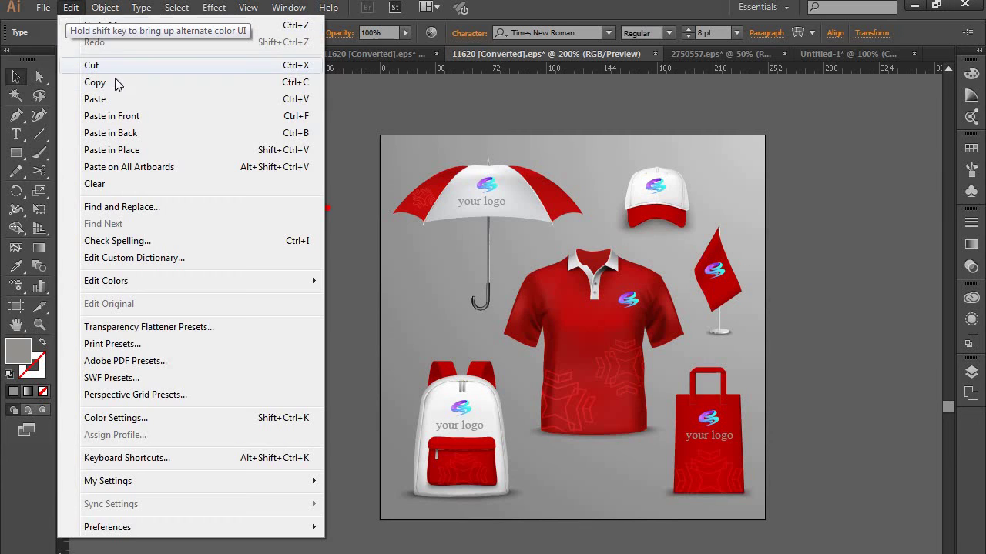
click(114, 81)
click(69, 8)
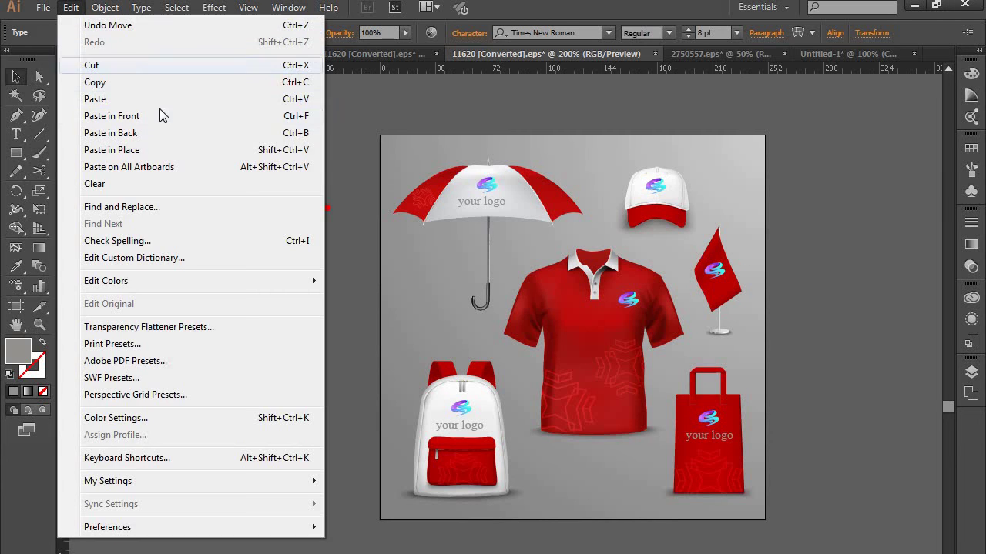
click(158, 115)
drag(259, 212, 620, 323)
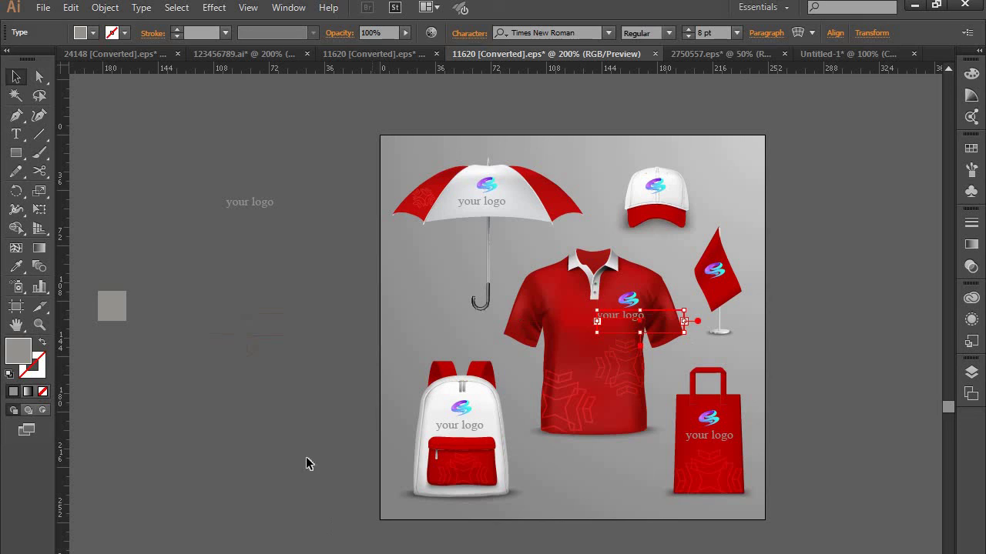
- Reduce the polo shirt's "your logo" text to 6 pt and select it as an object
triple_click(619, 316)
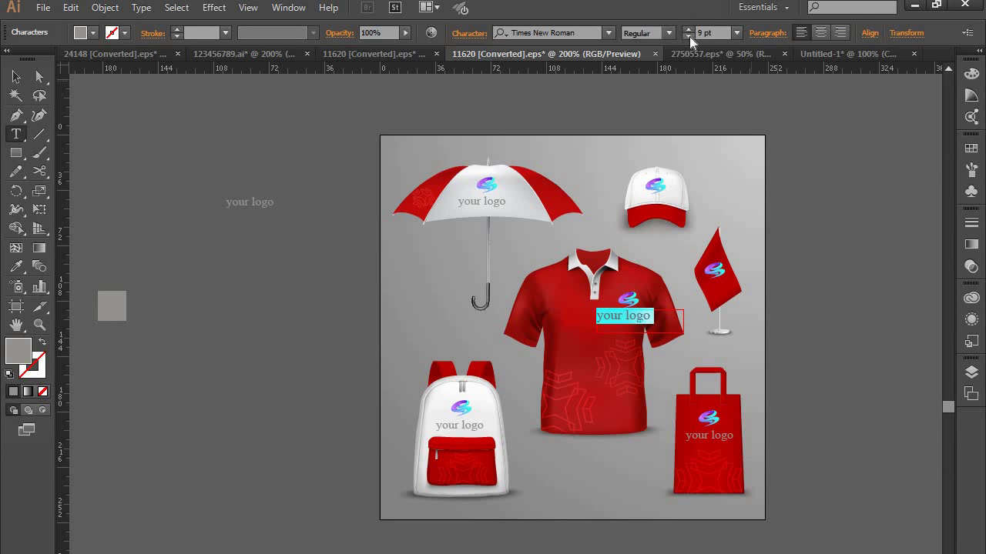
click(691, 37)
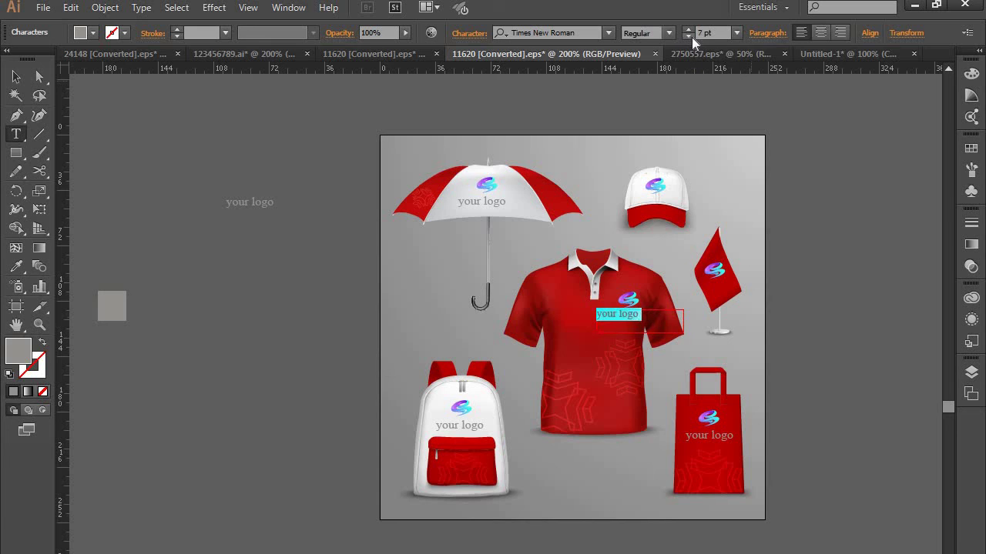
click(15, 77)
click(624, 323)
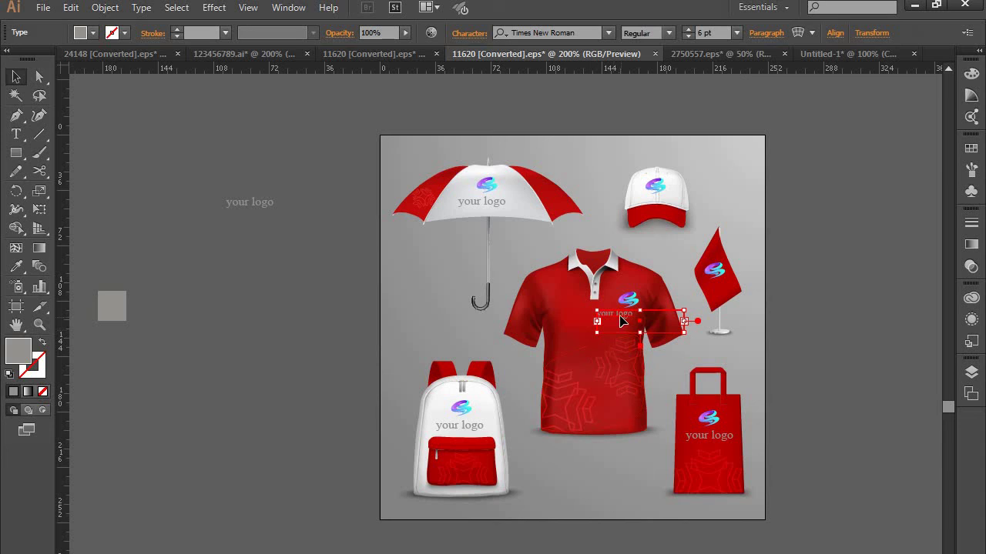